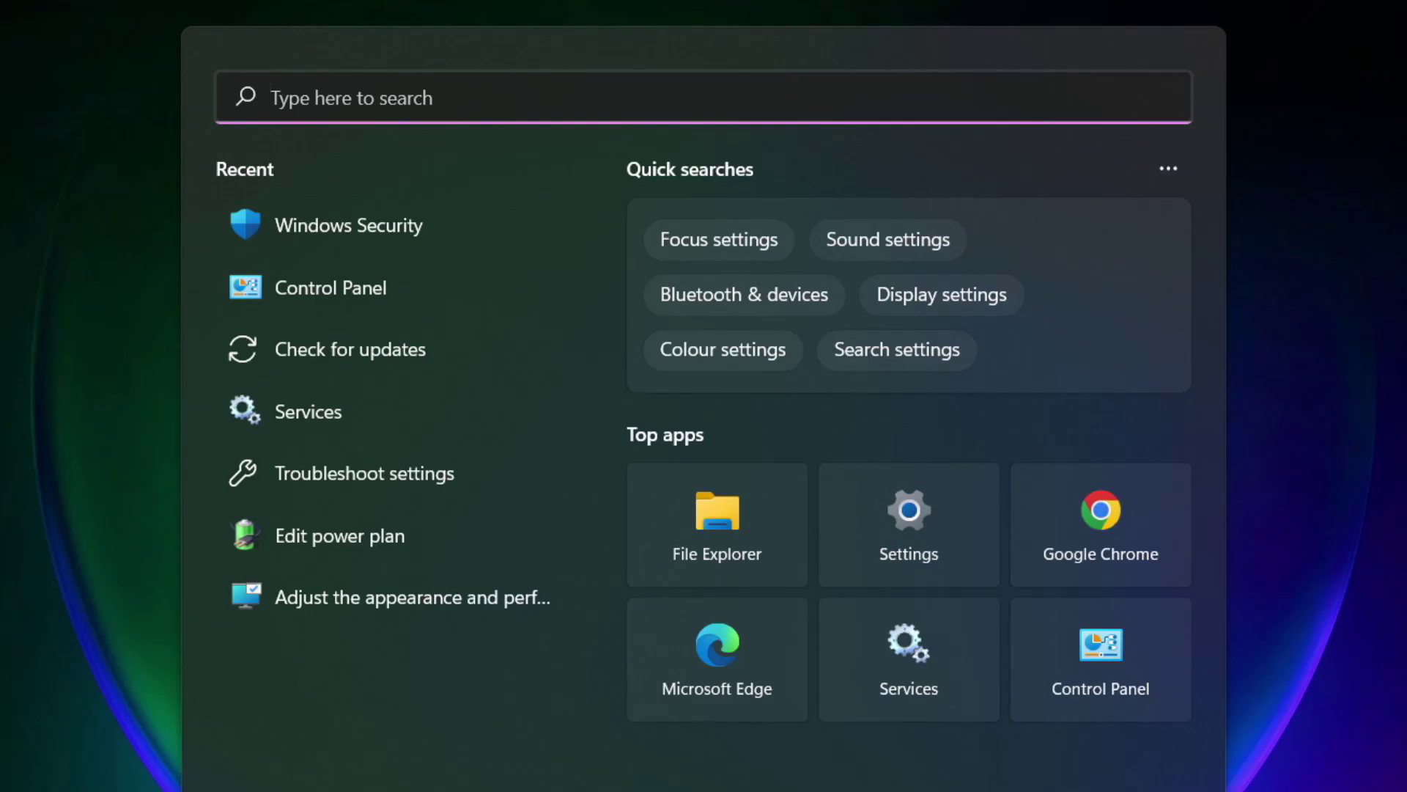
# Search Windows for "device manager", open Device Manager and maximize its window
pyautogui.write('devi')
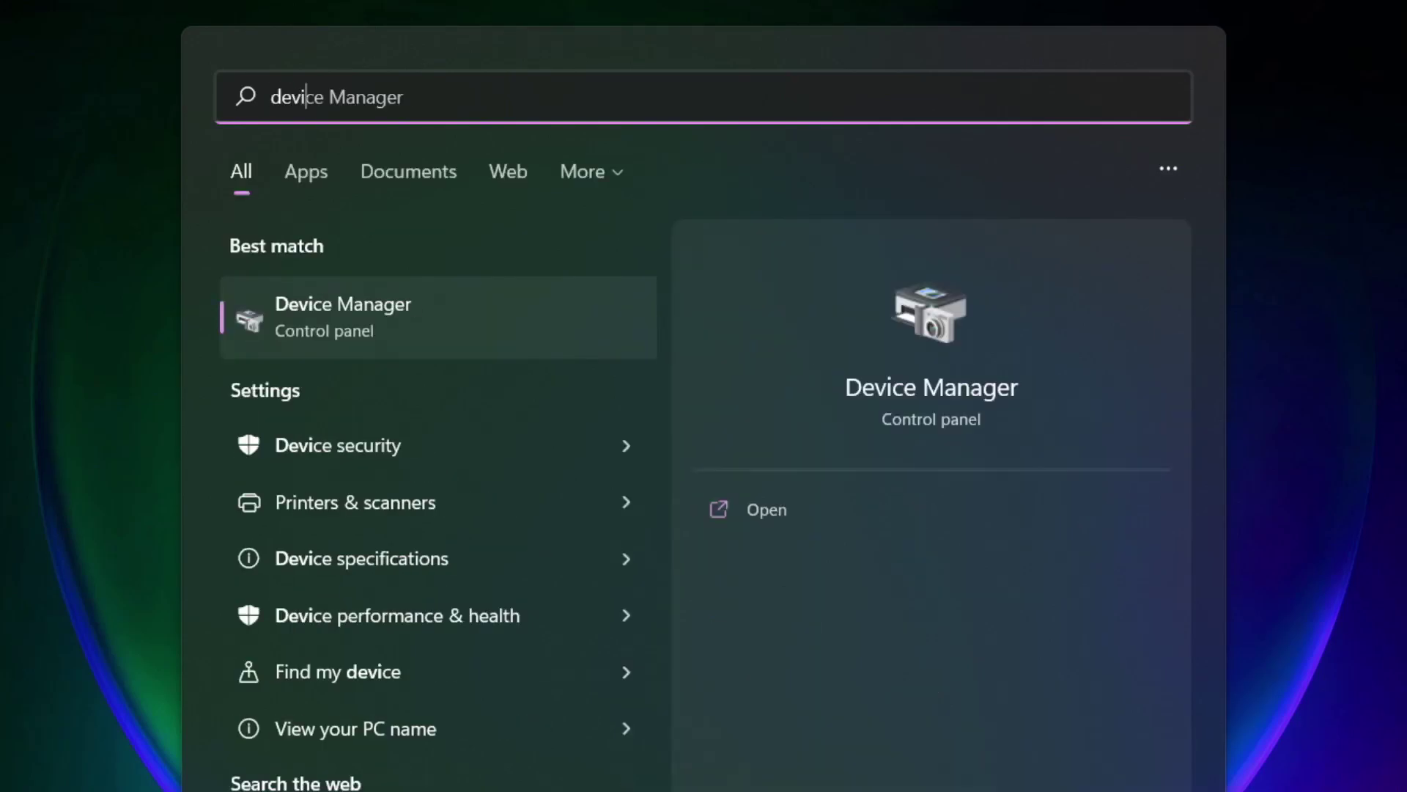
pyautogui.write('ce man')
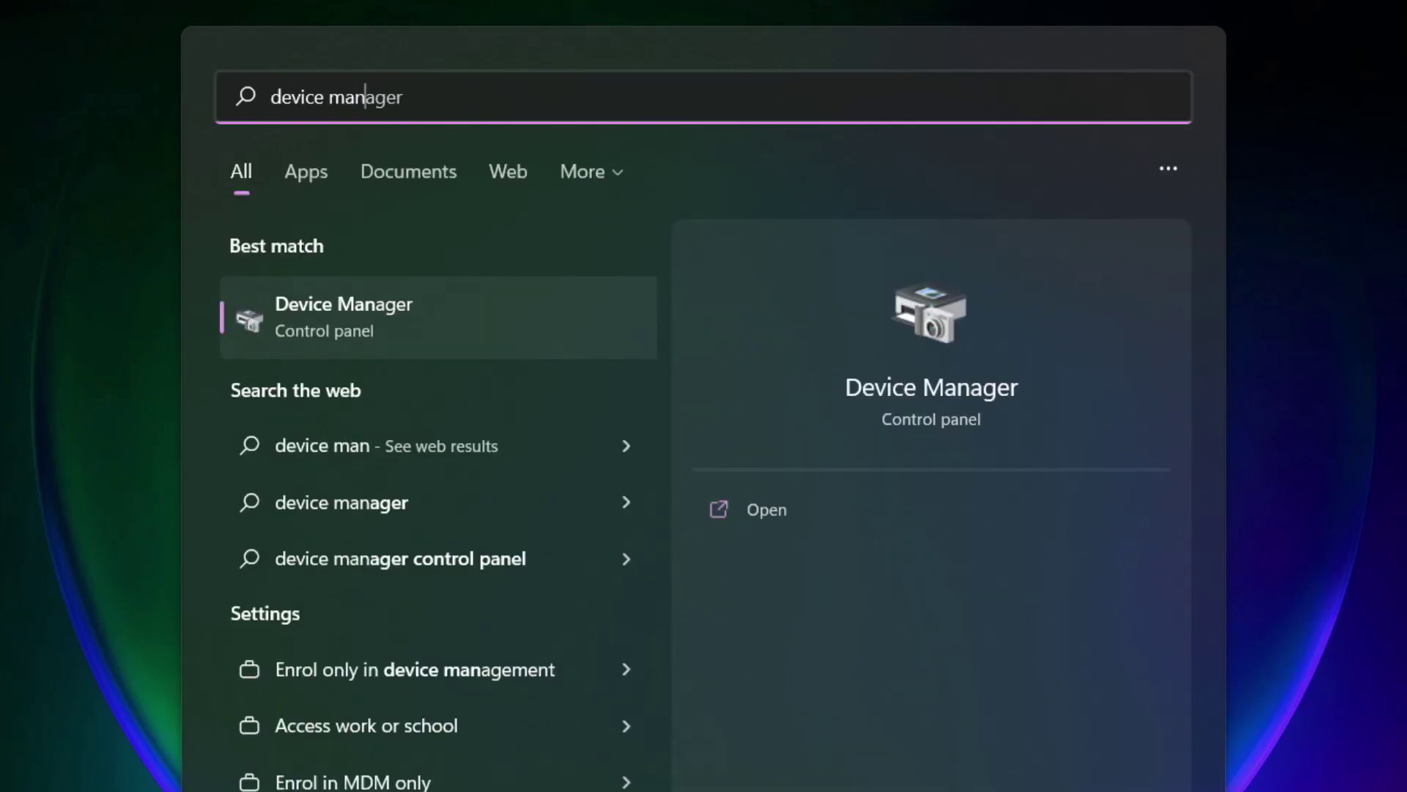
pyautogui.write('ager')
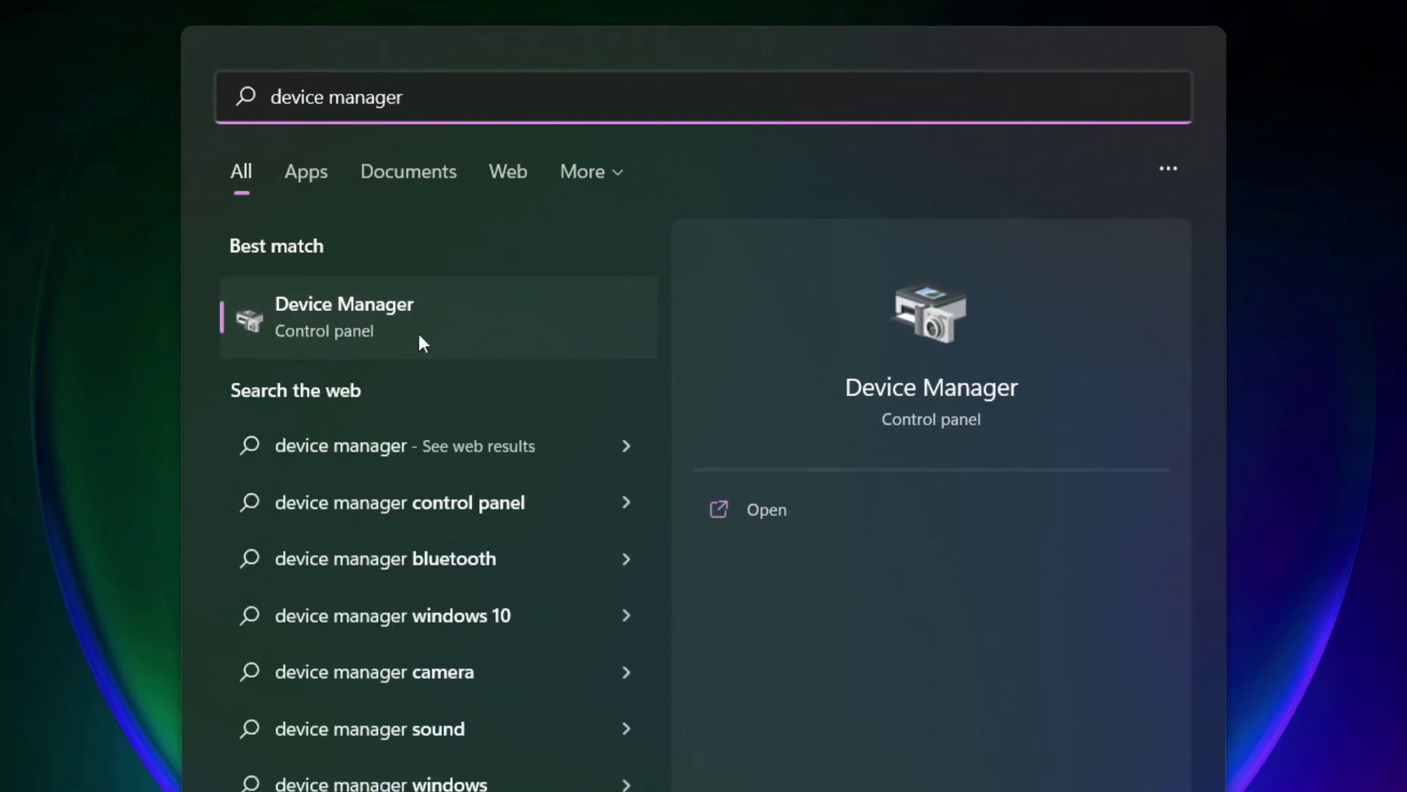
pyautogui.click(517, 324)
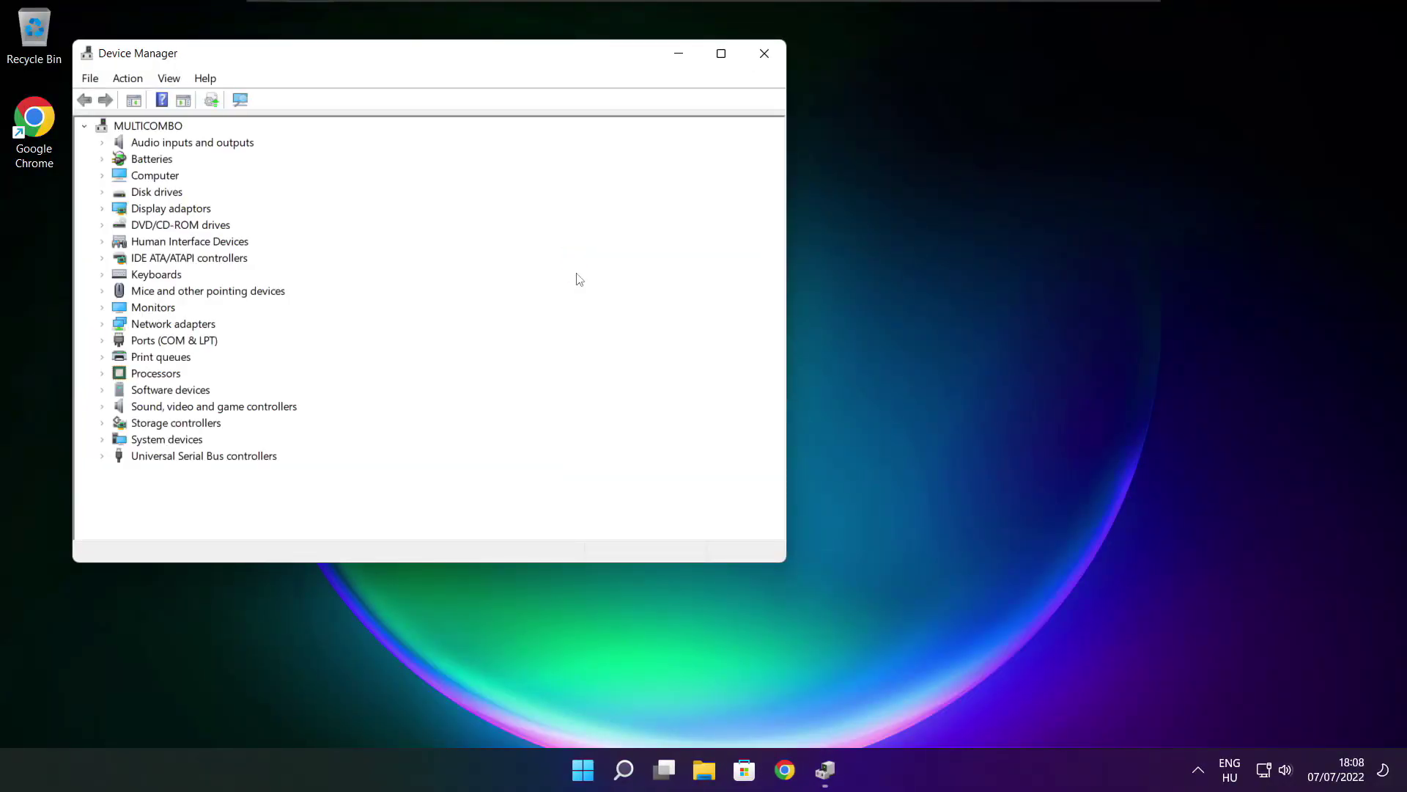
pyautogui.click(722, 58)
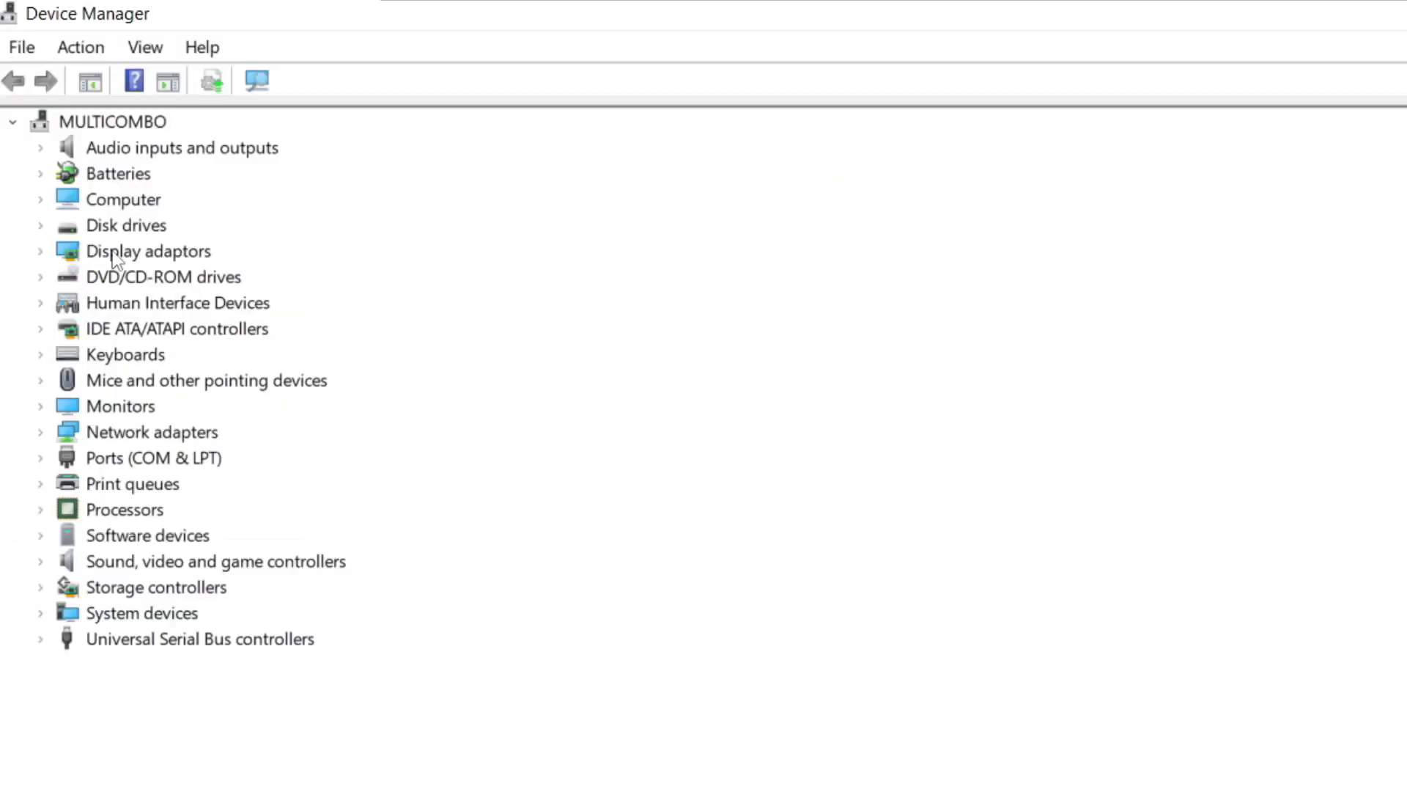
# Run an automatic driver update for the VMware SVGA 3D display adaptor and close the update wizard
pyautogui.click(113, 251)
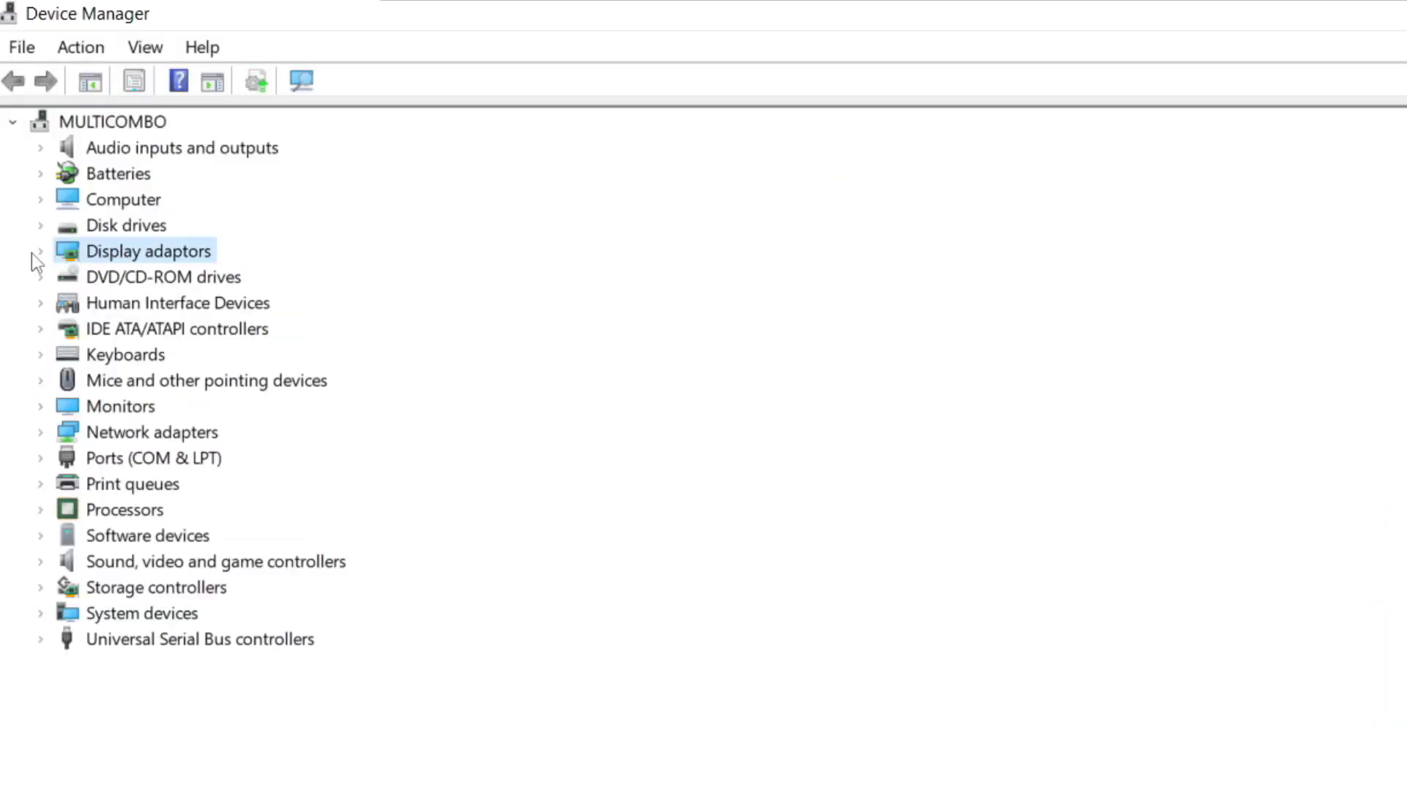
pyautogui.click(41, 253)
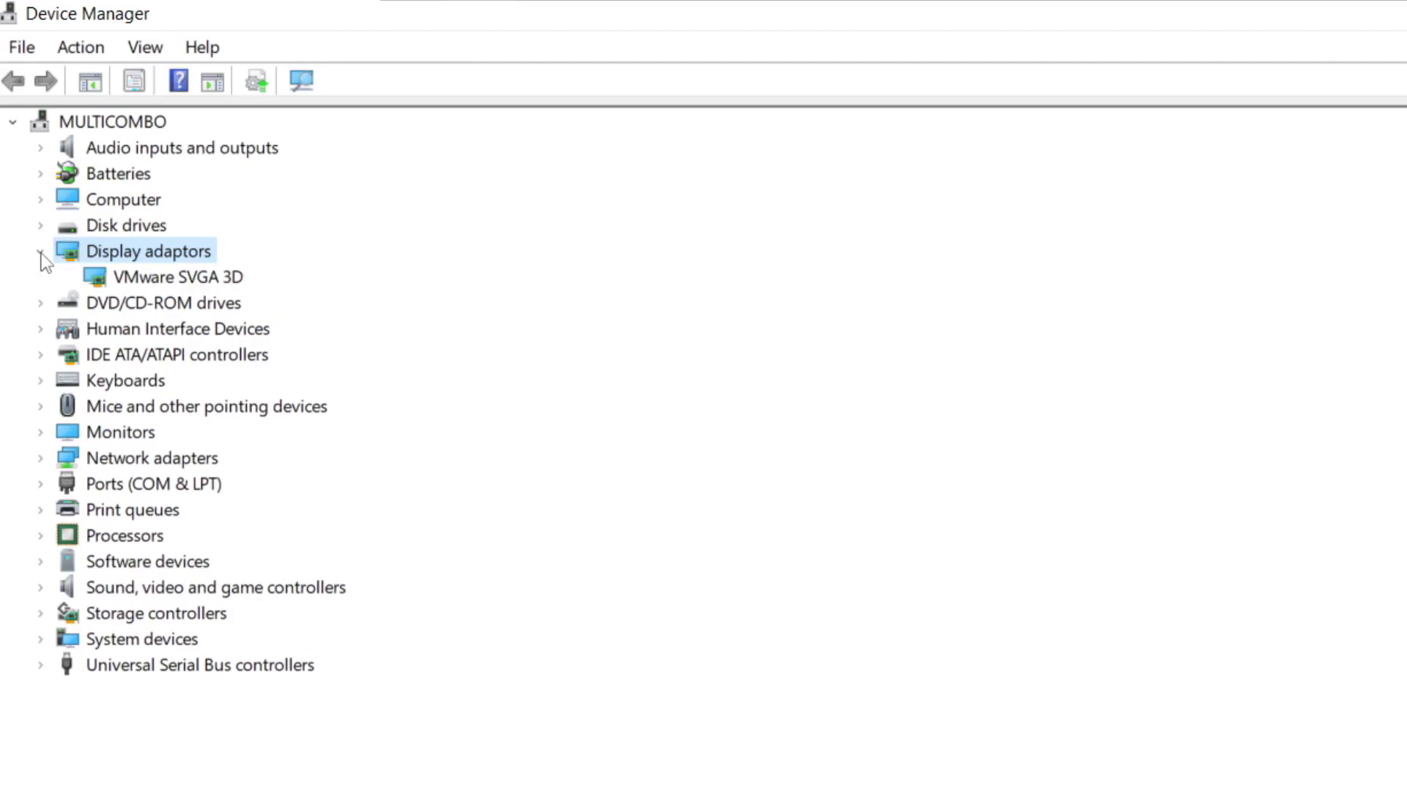
pyautogui.click(107, 283)
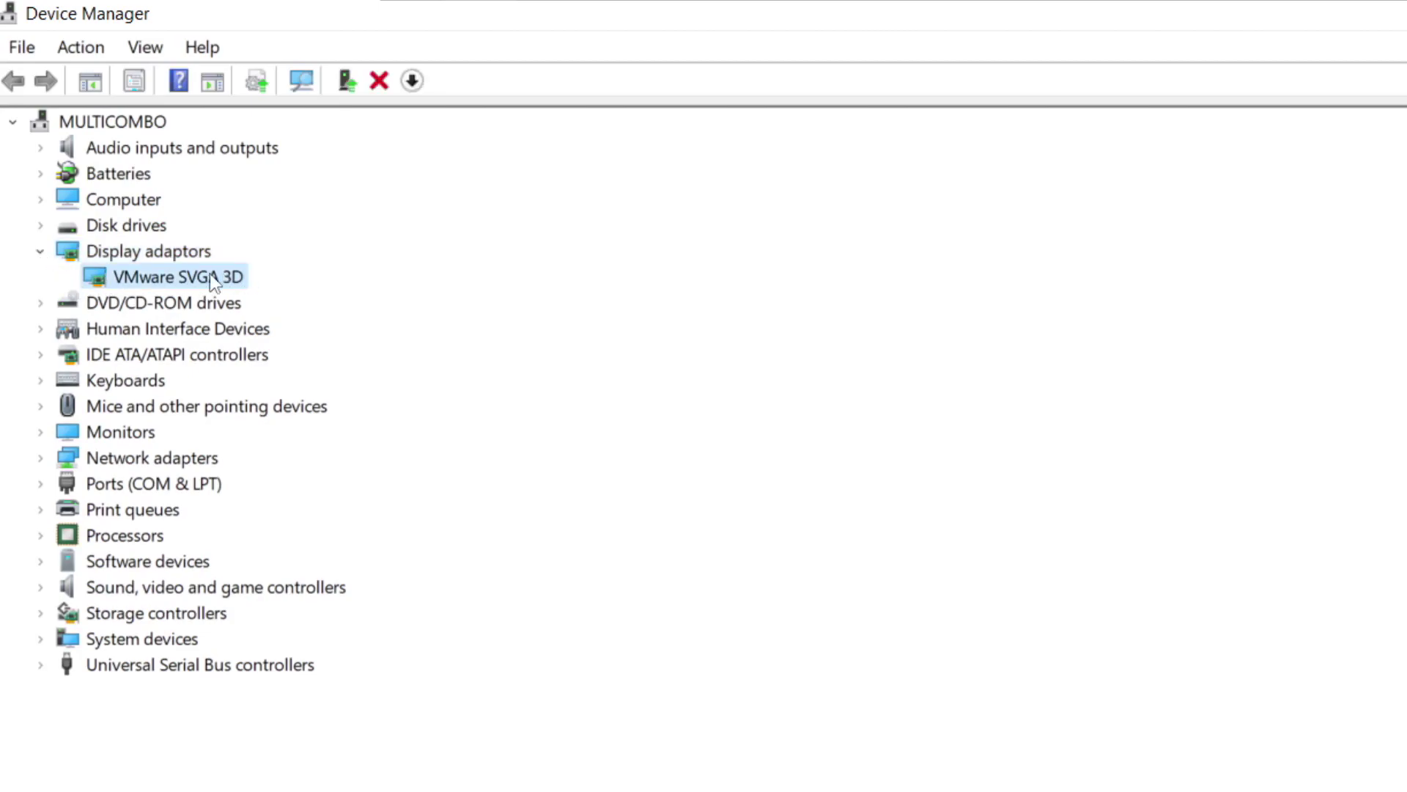
pyautogui.rightClick(152, 282)
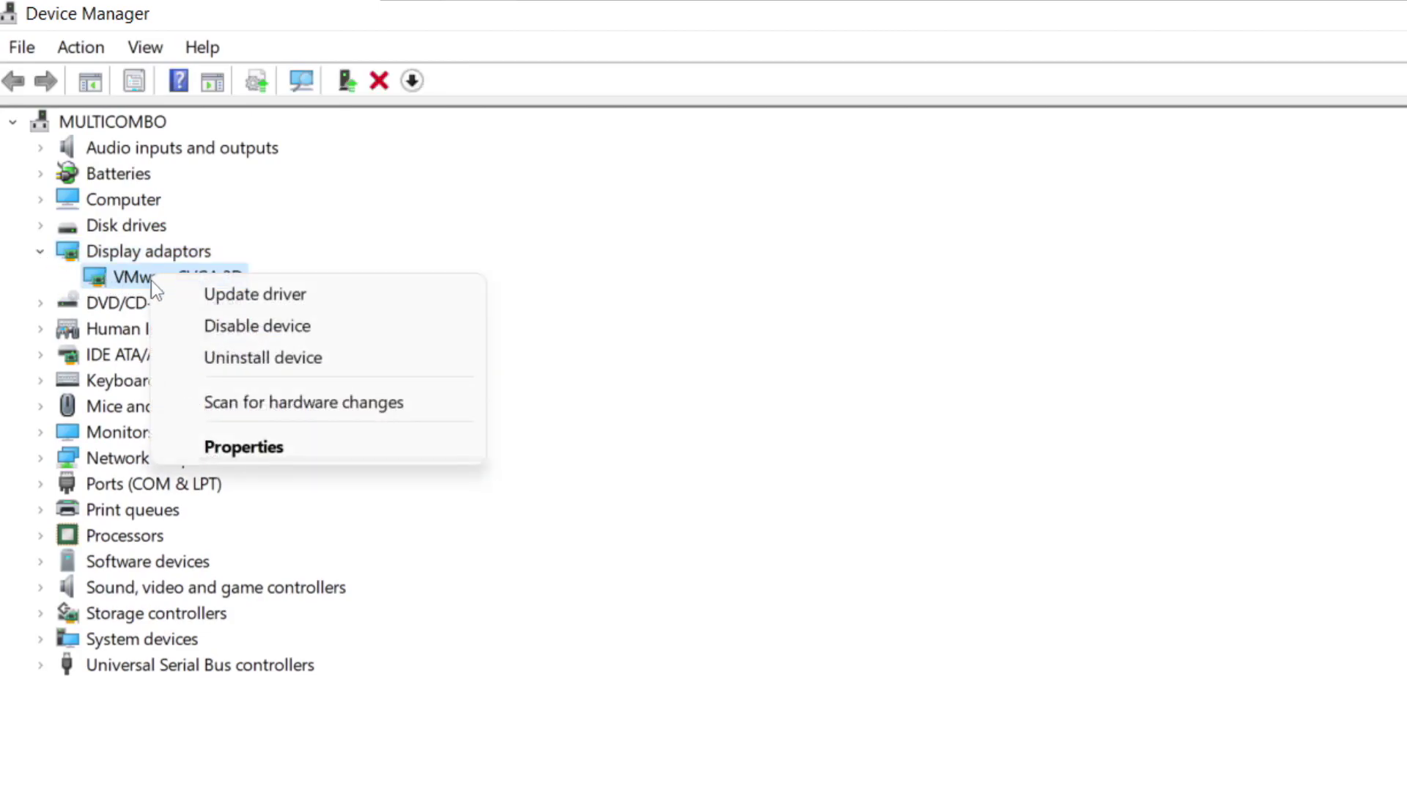
pyautogui.click(313, 298)
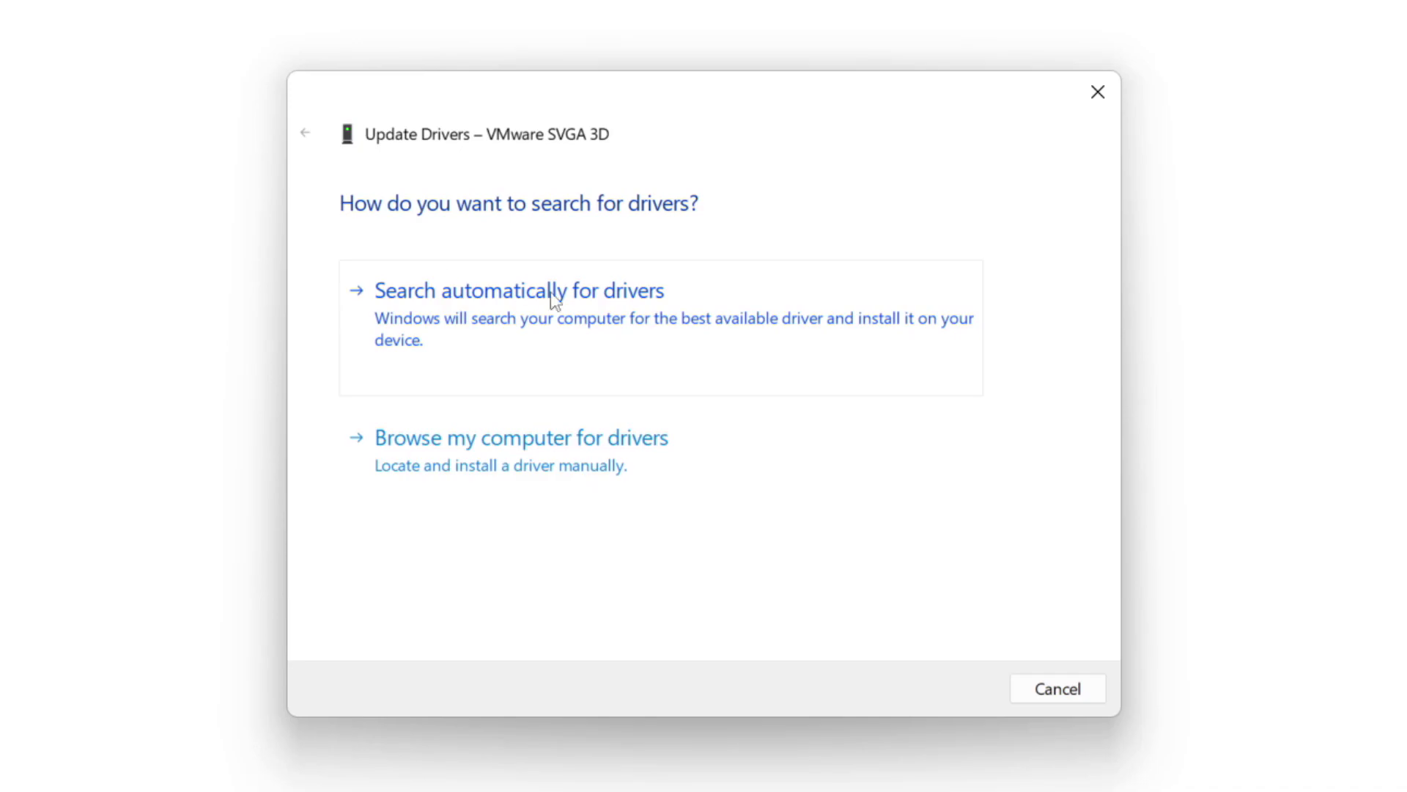
pyautogui.click(620, 333)
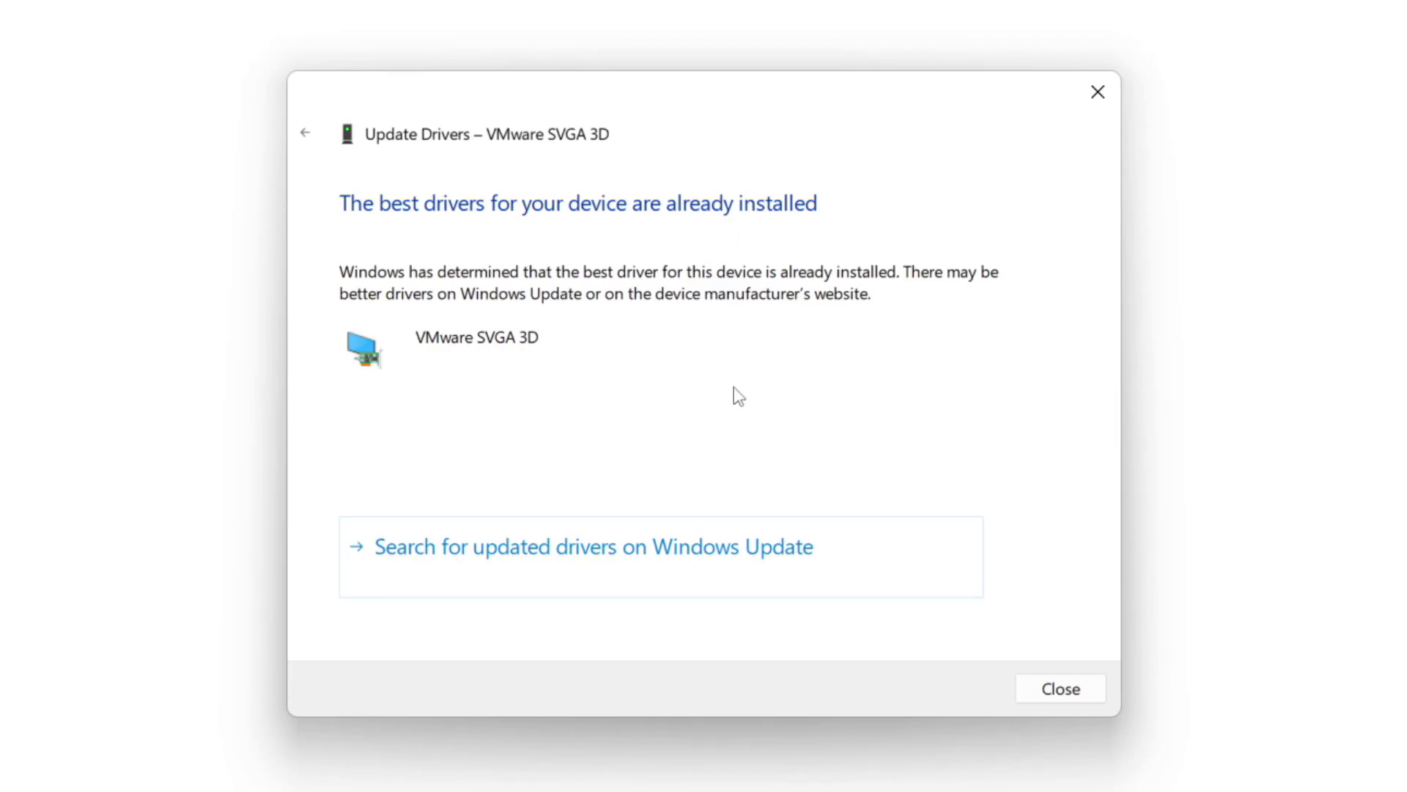
pyautogui.click(1058, 693)
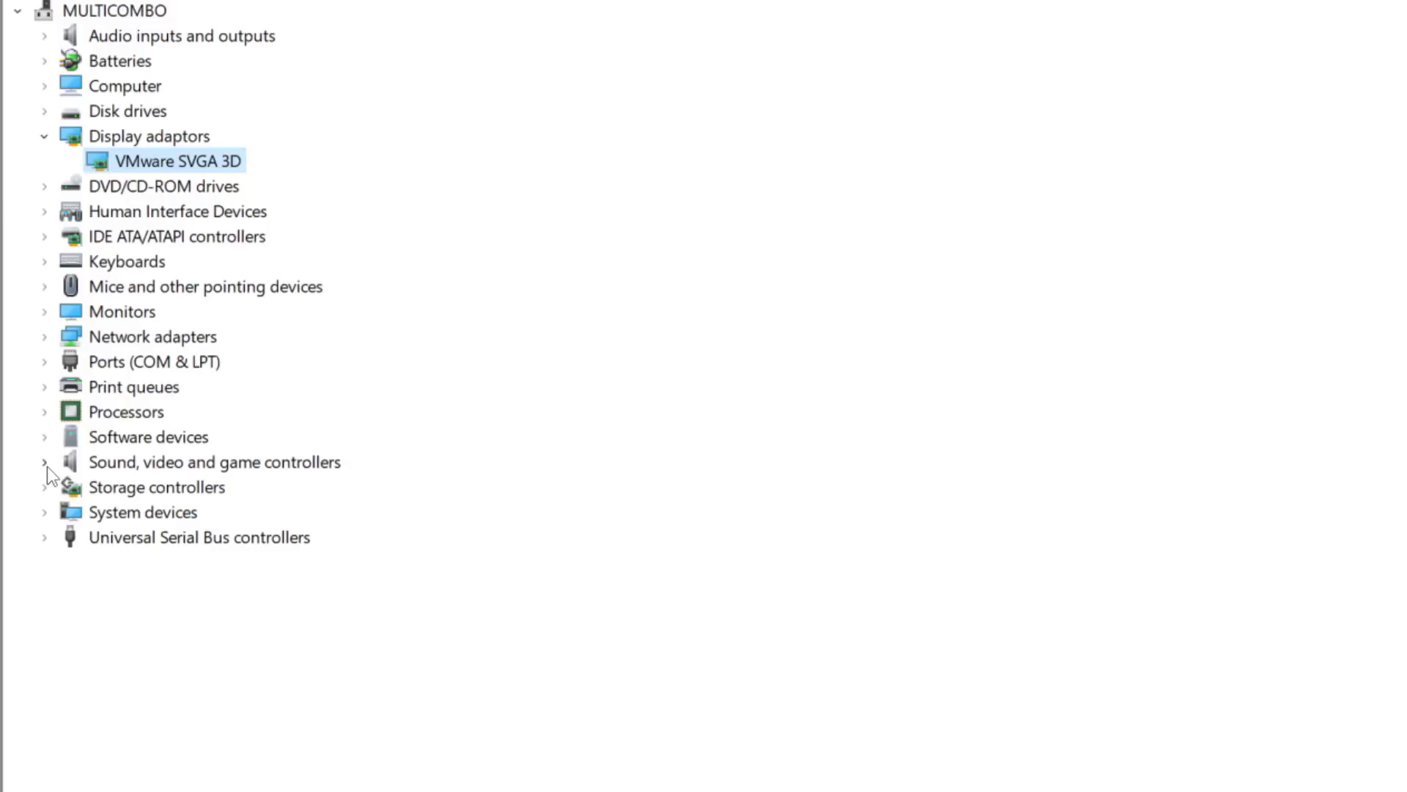
# Run an automatic driver update for the High Definition Audio Device under sound controllers, and close Device Manager
pyautogui.click(64, 463)
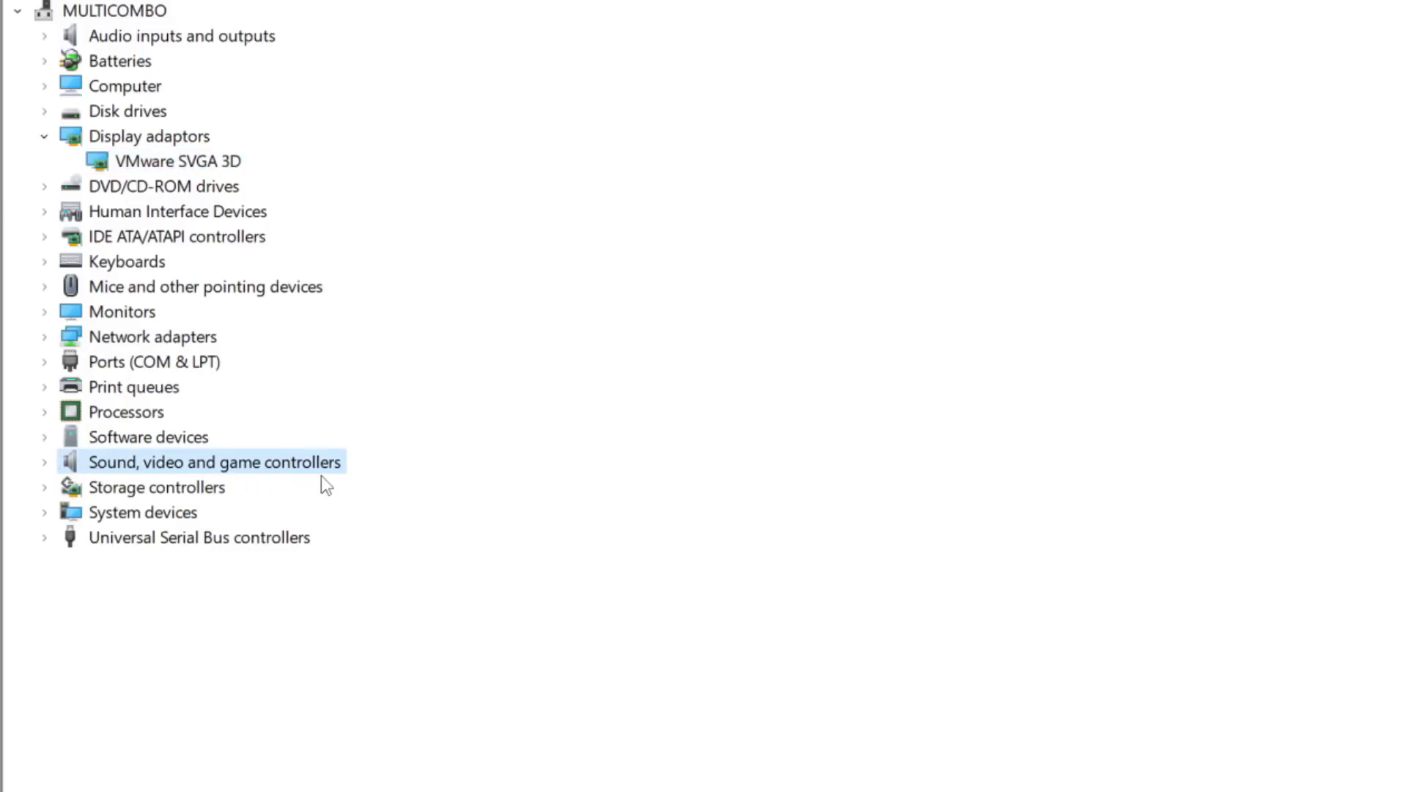
pyautogui.click(45, 463)
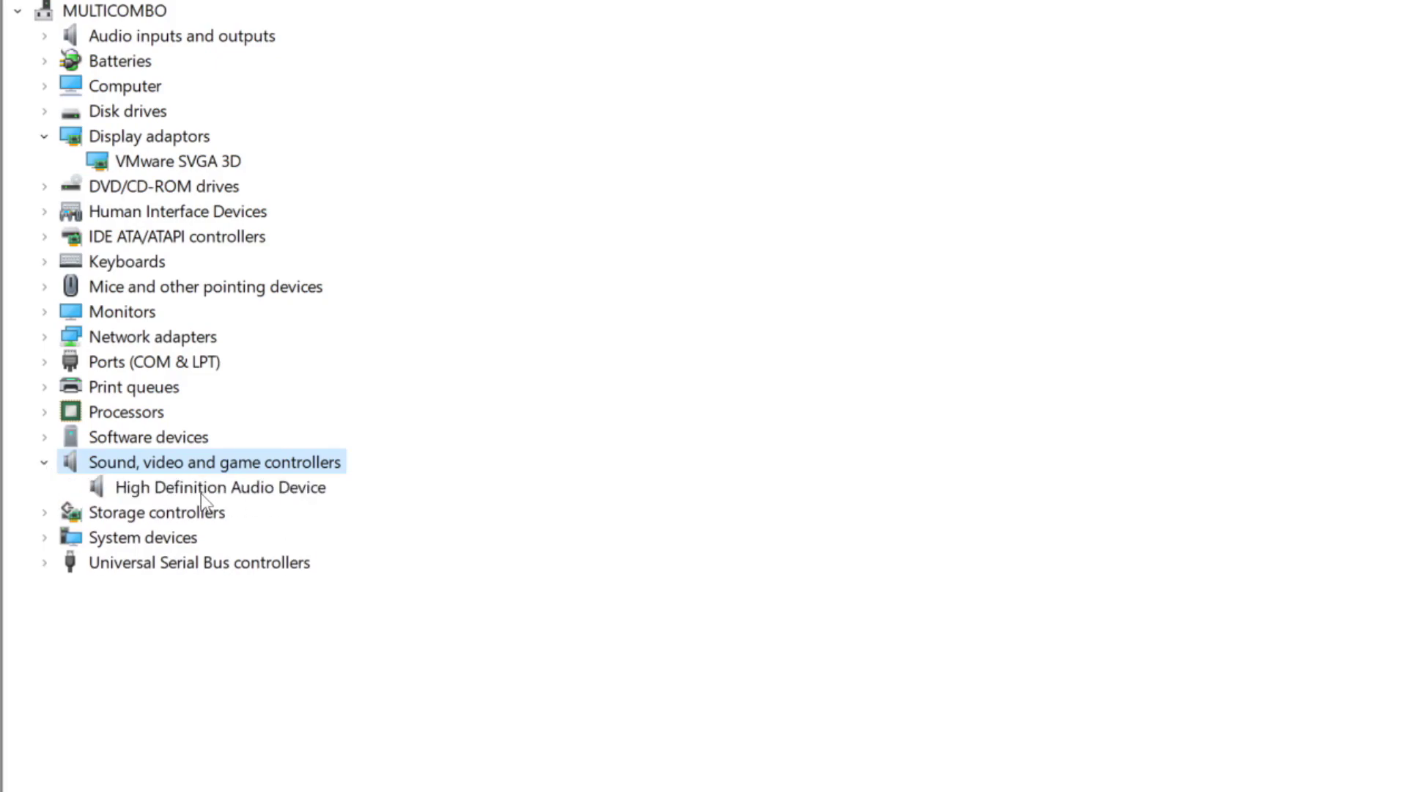
pyautogui.click(143, 491)
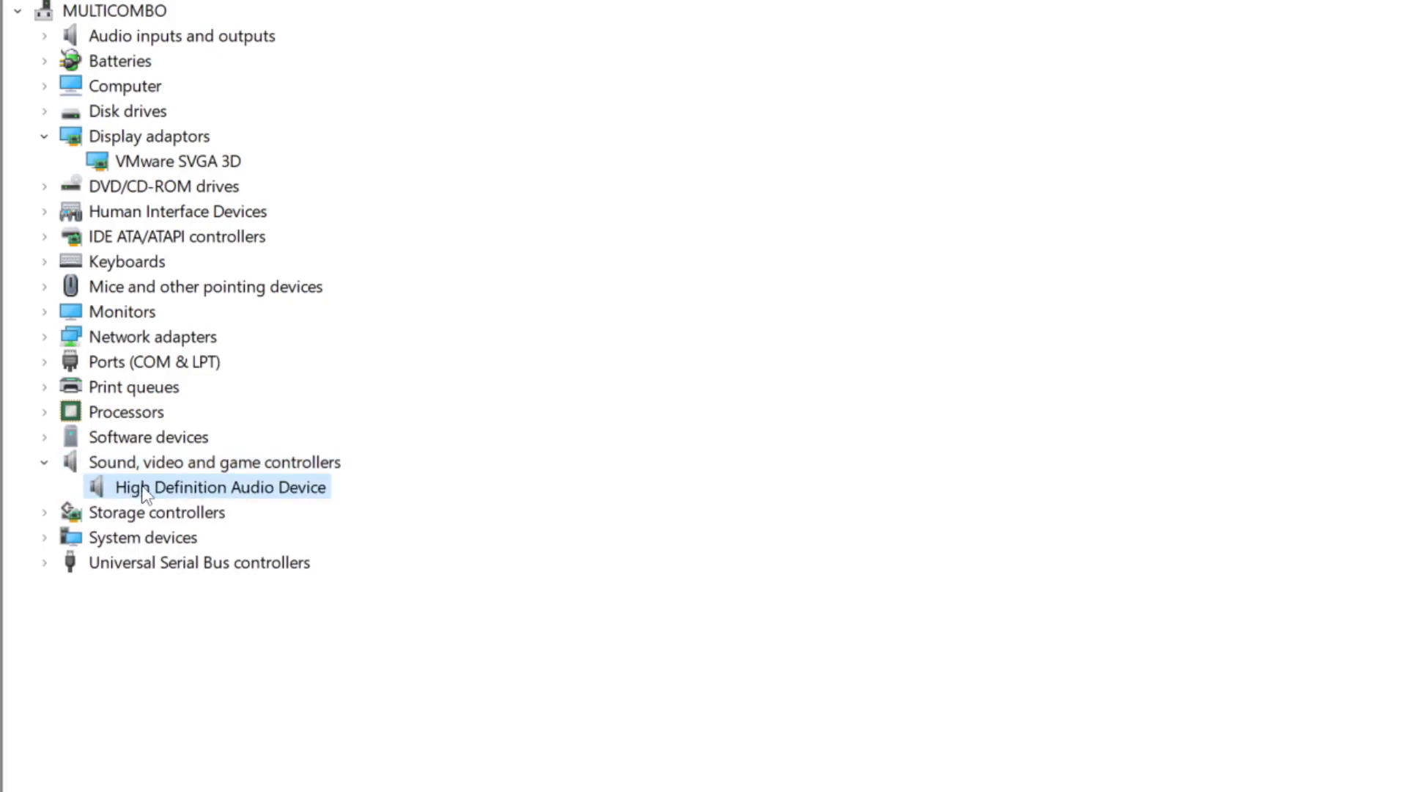
pyautogui.rightClick(209, 493)
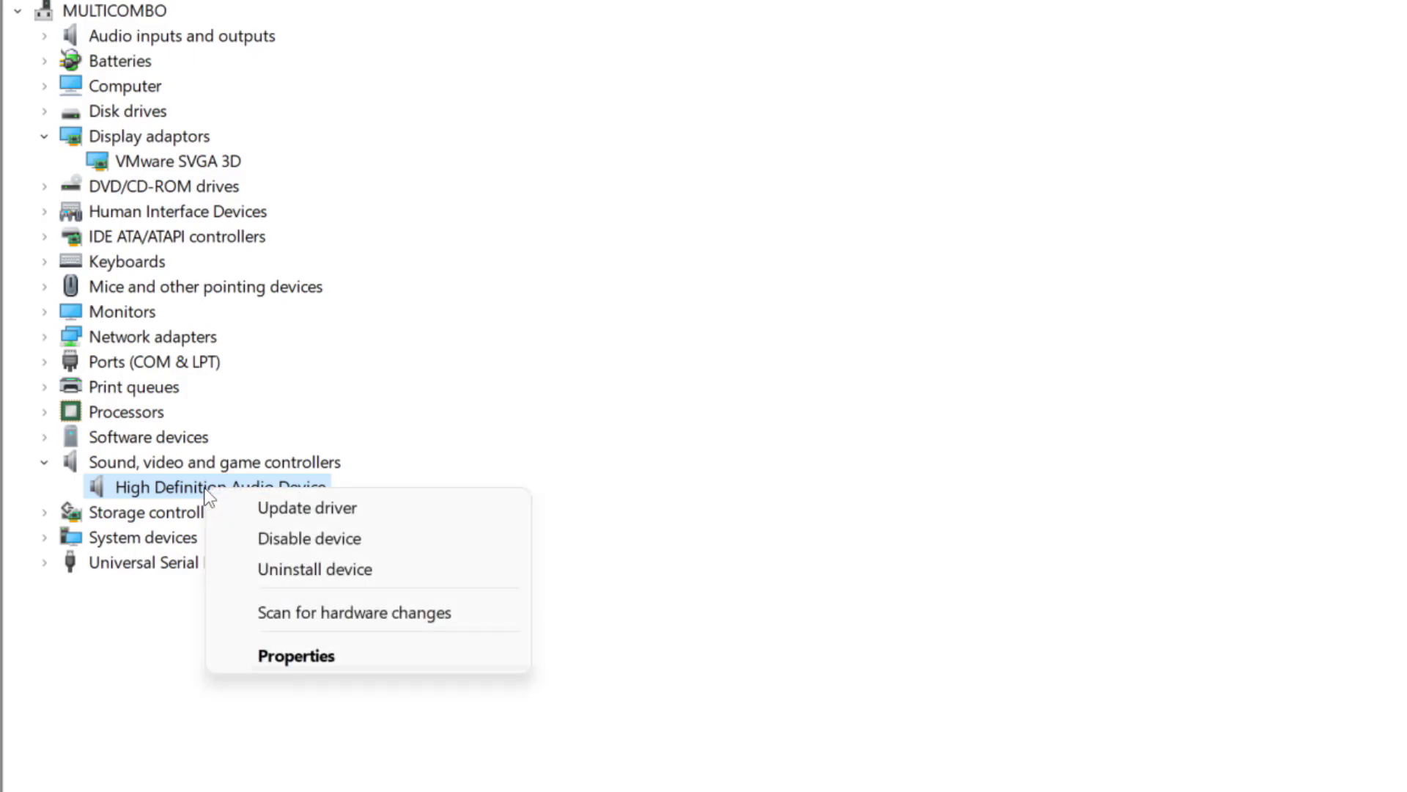
pyautogui.click(418, 519)
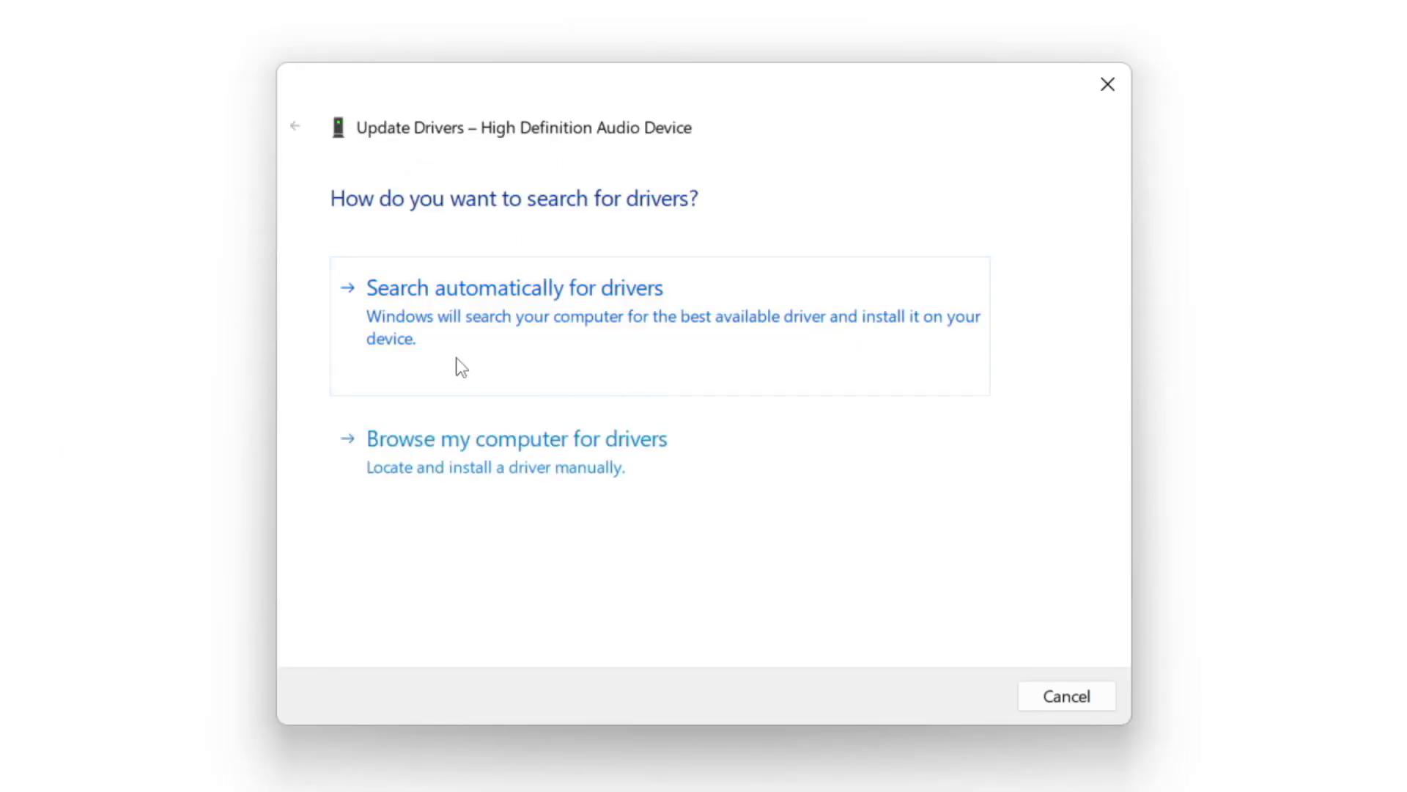
pyautogui.click(560, 315)
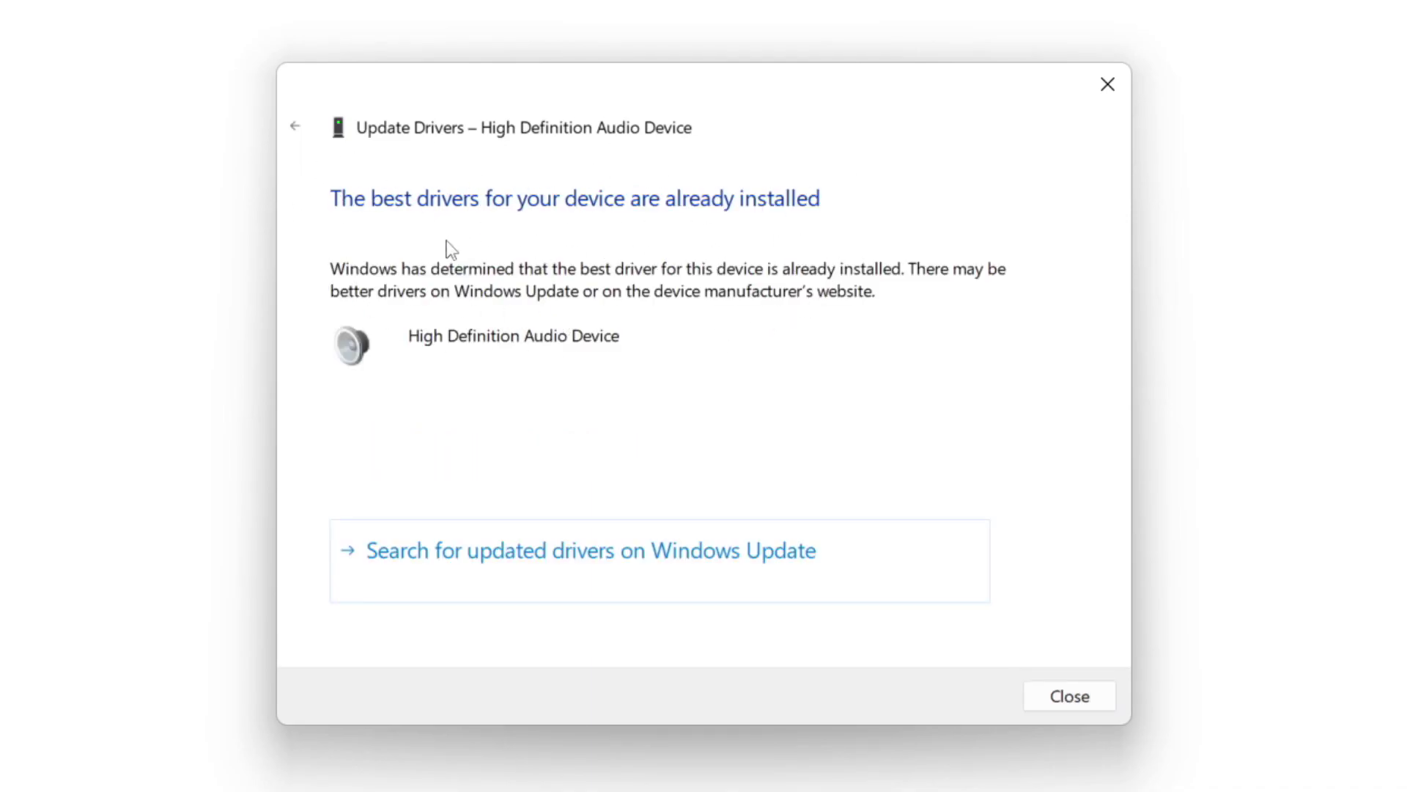
pyautogui.click(1072, 696)
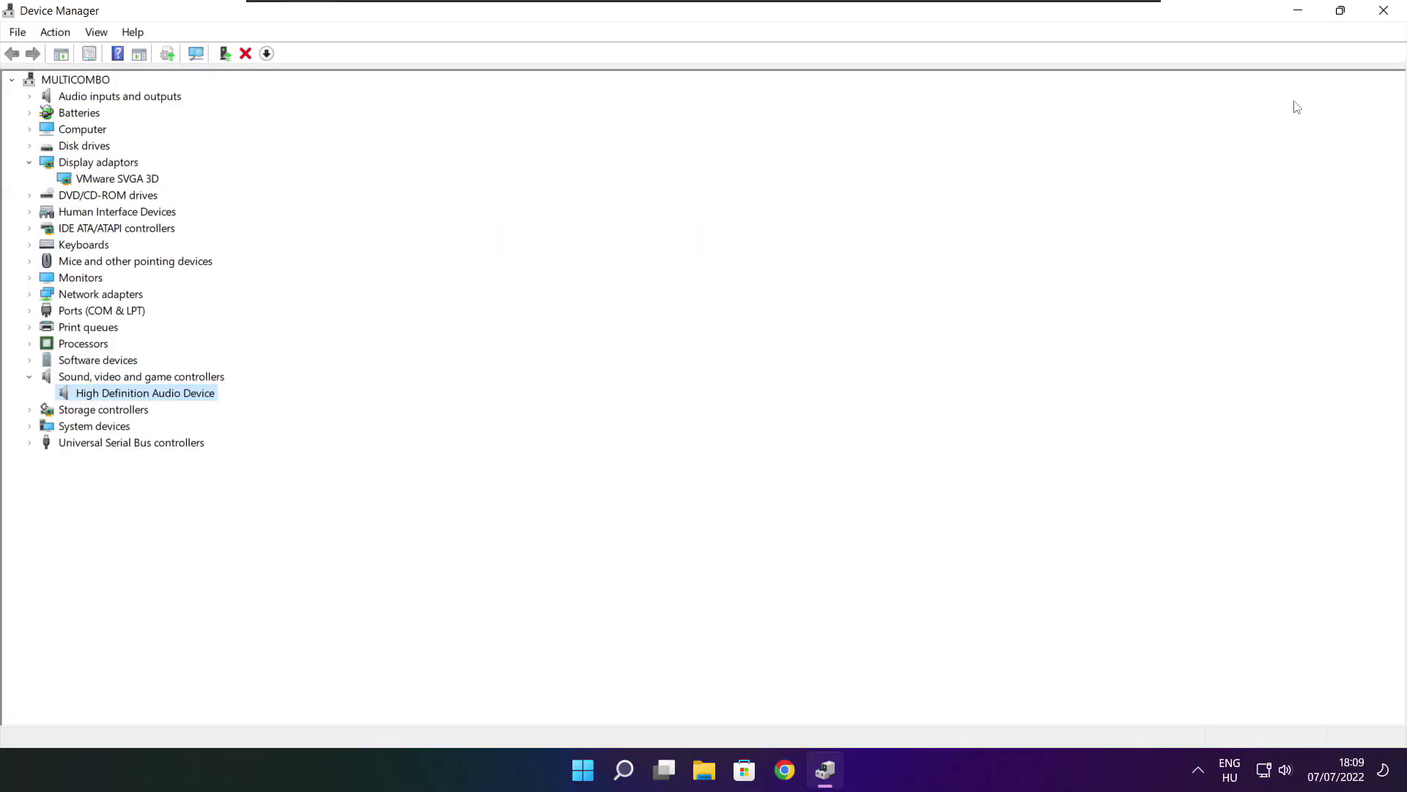
pyautogui.click(1386, 12)
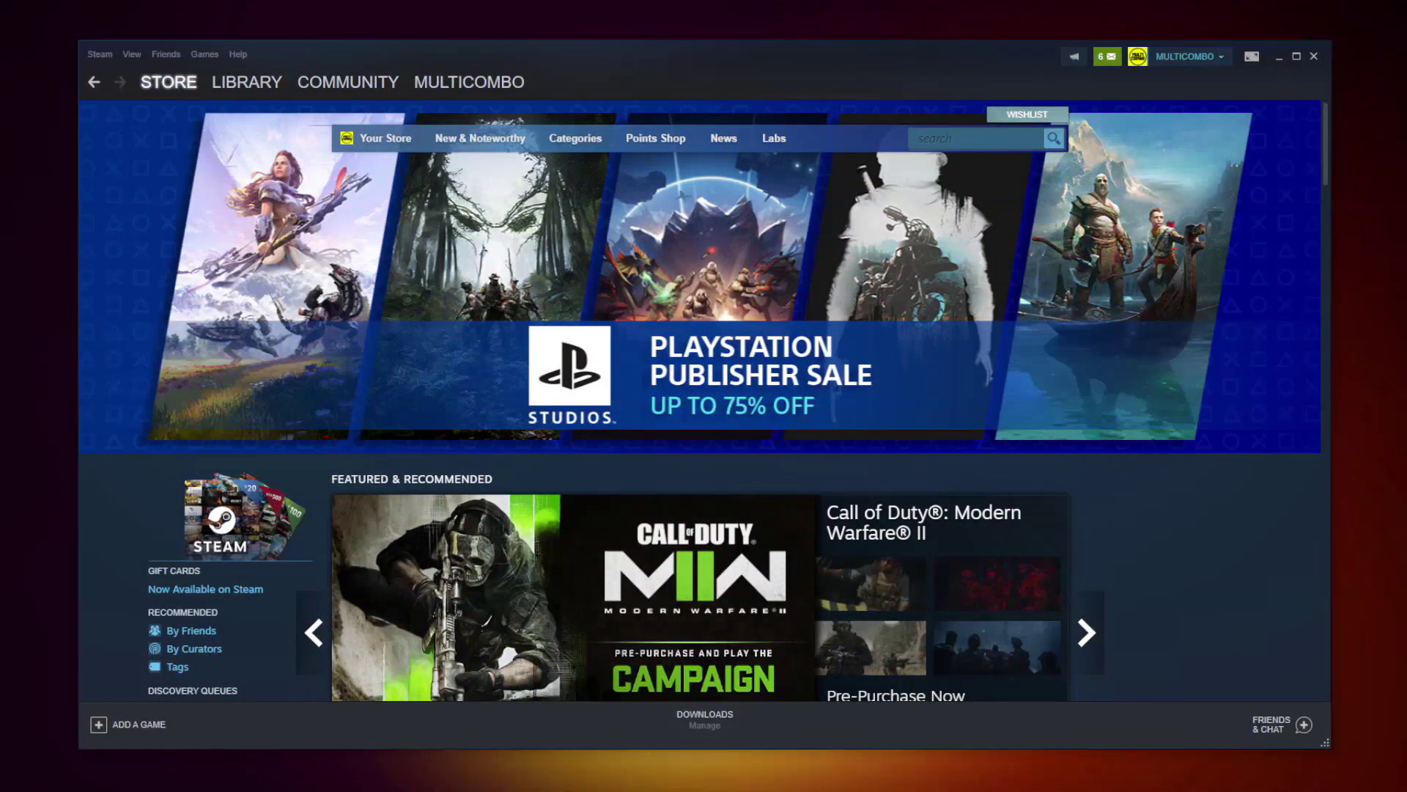
# In the Steam library, verify the integrity of the game files for the favorite game, Counter-Strike: Global Offensive
pyautogui.click(242, 84)
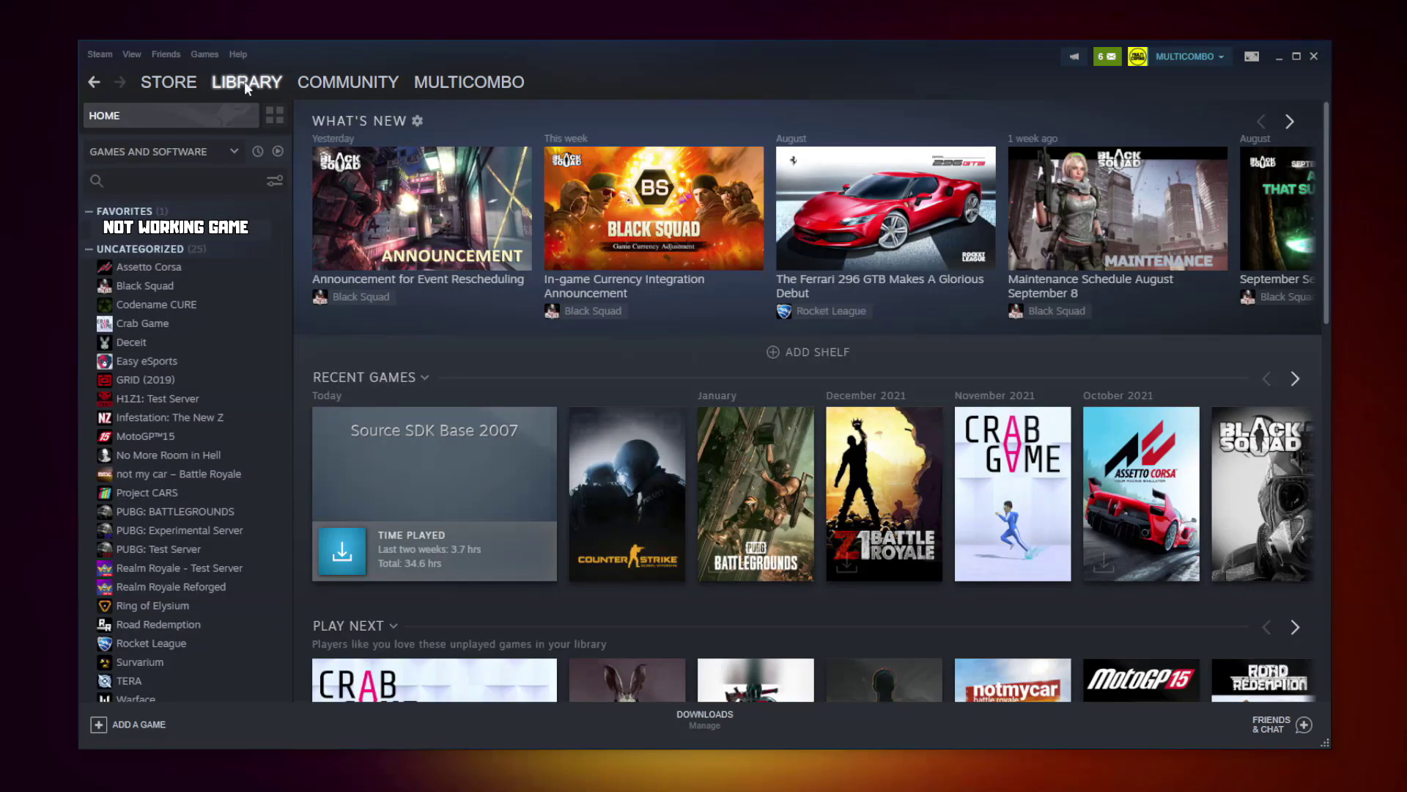
pyautogui.rightClick(275, 235)
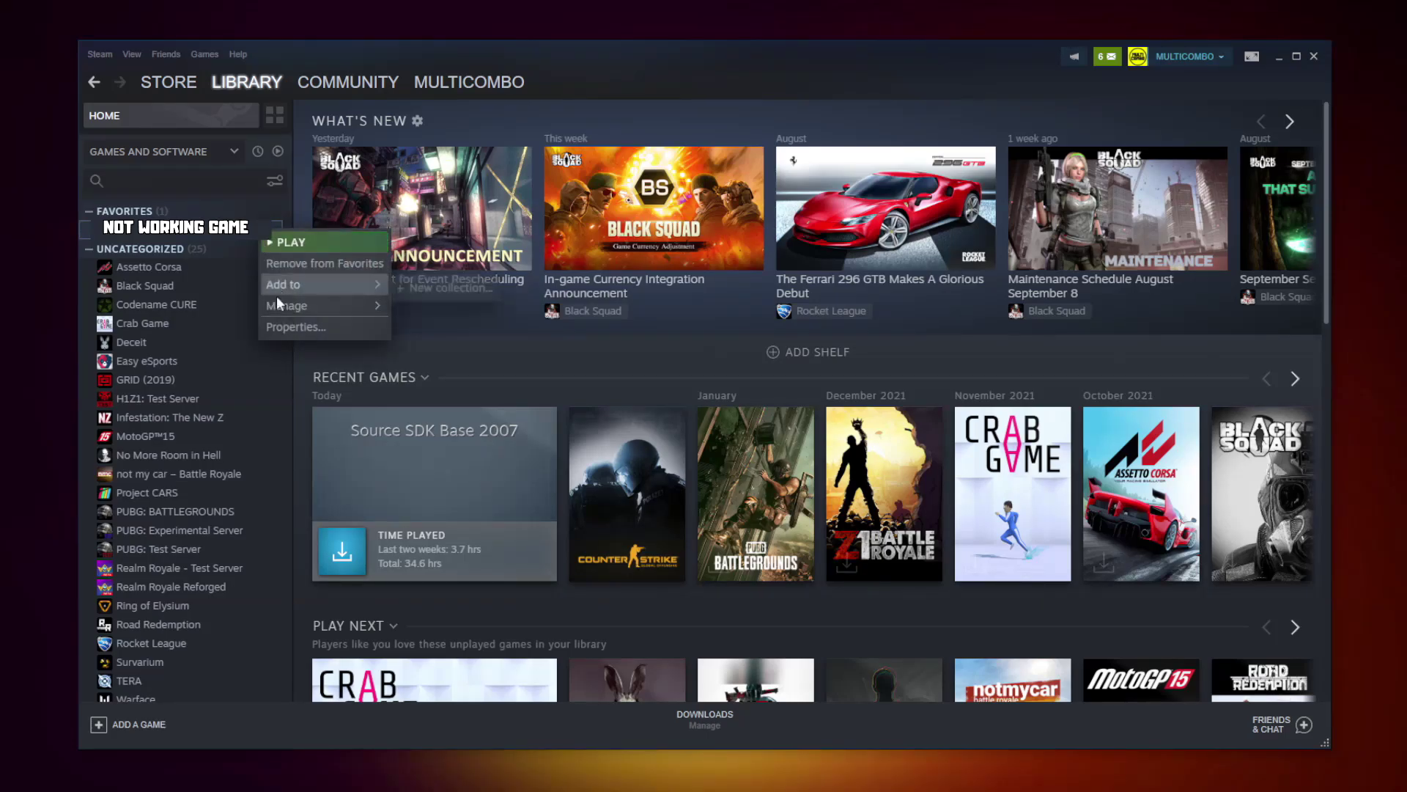
pyautogui.click(314, 326)
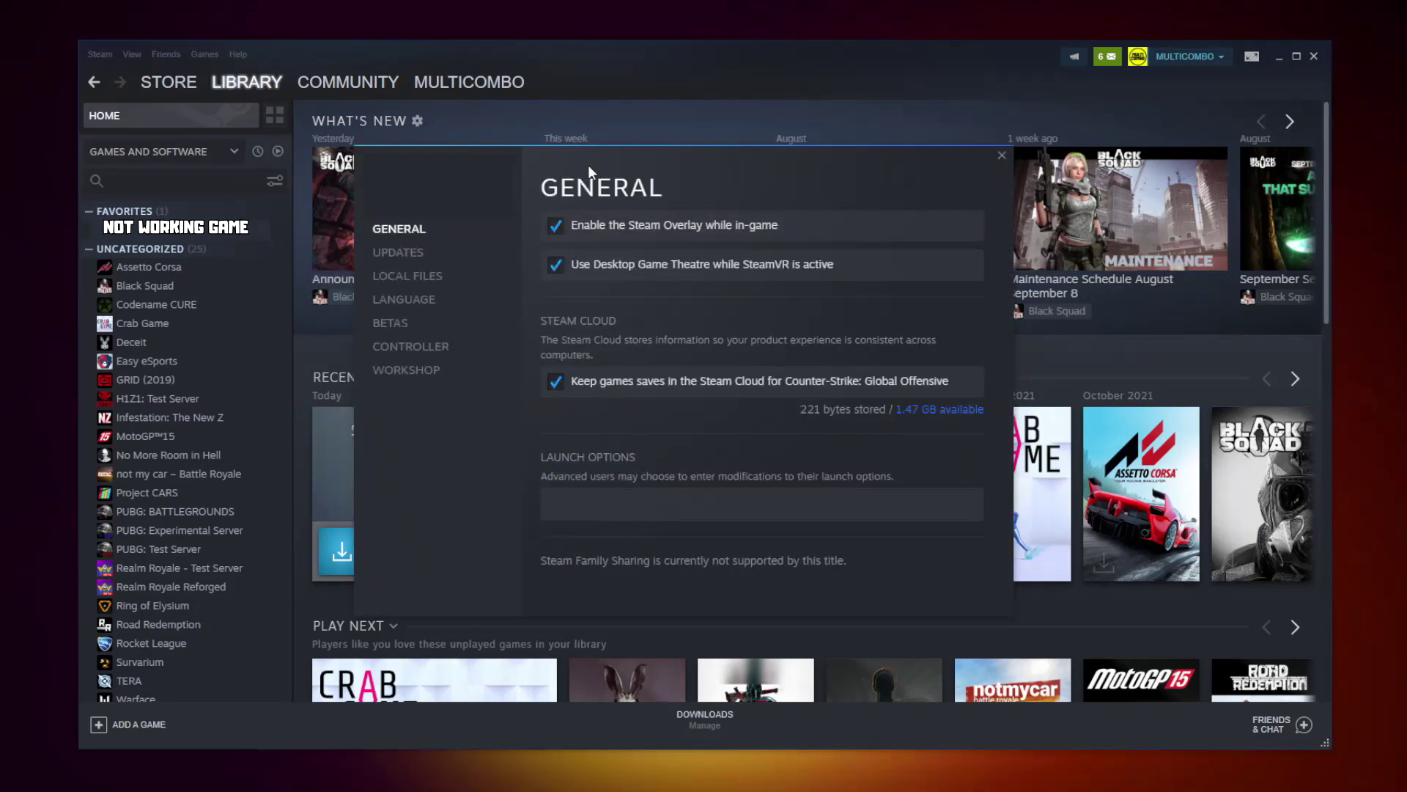
pyautogui.click(413, 279)
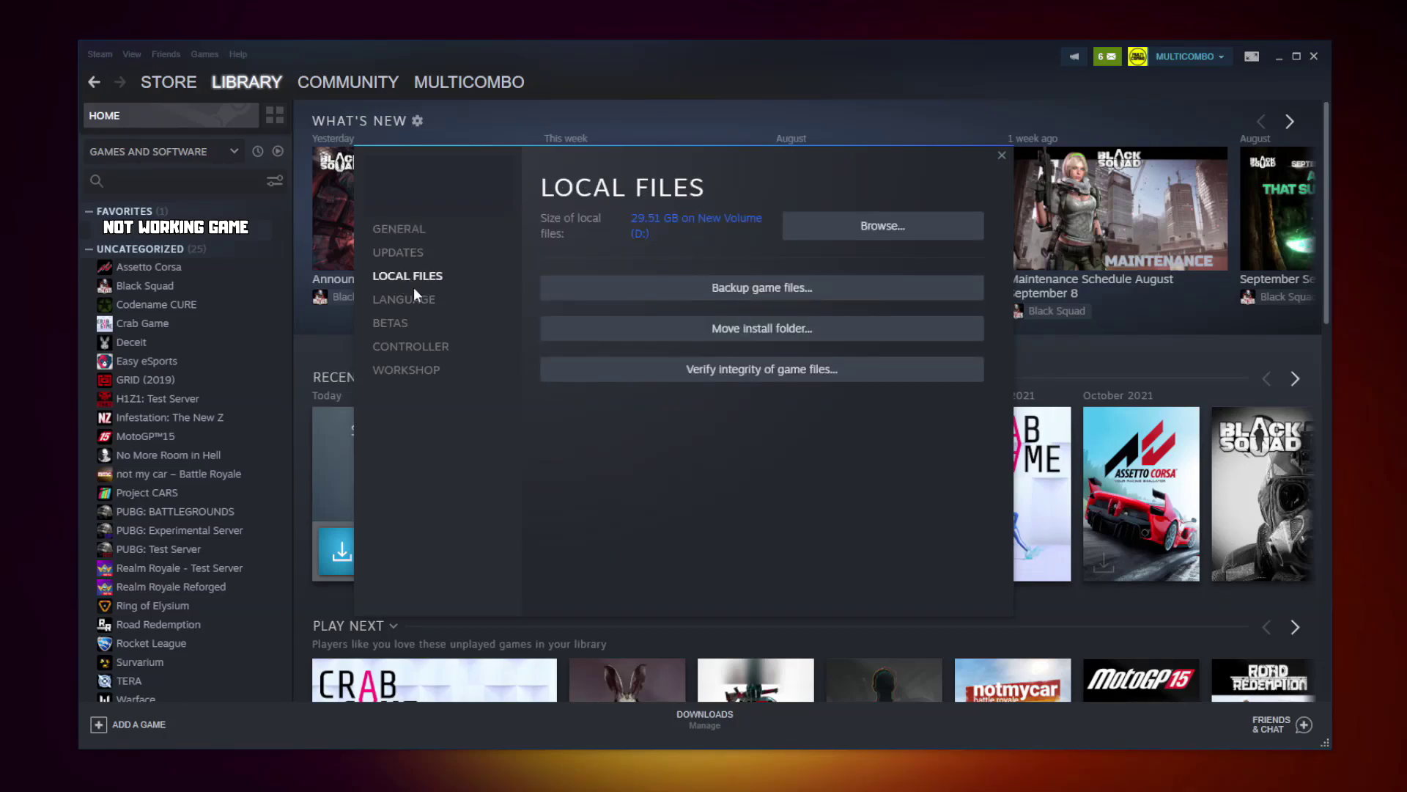
pyautogui.click(766, 372)
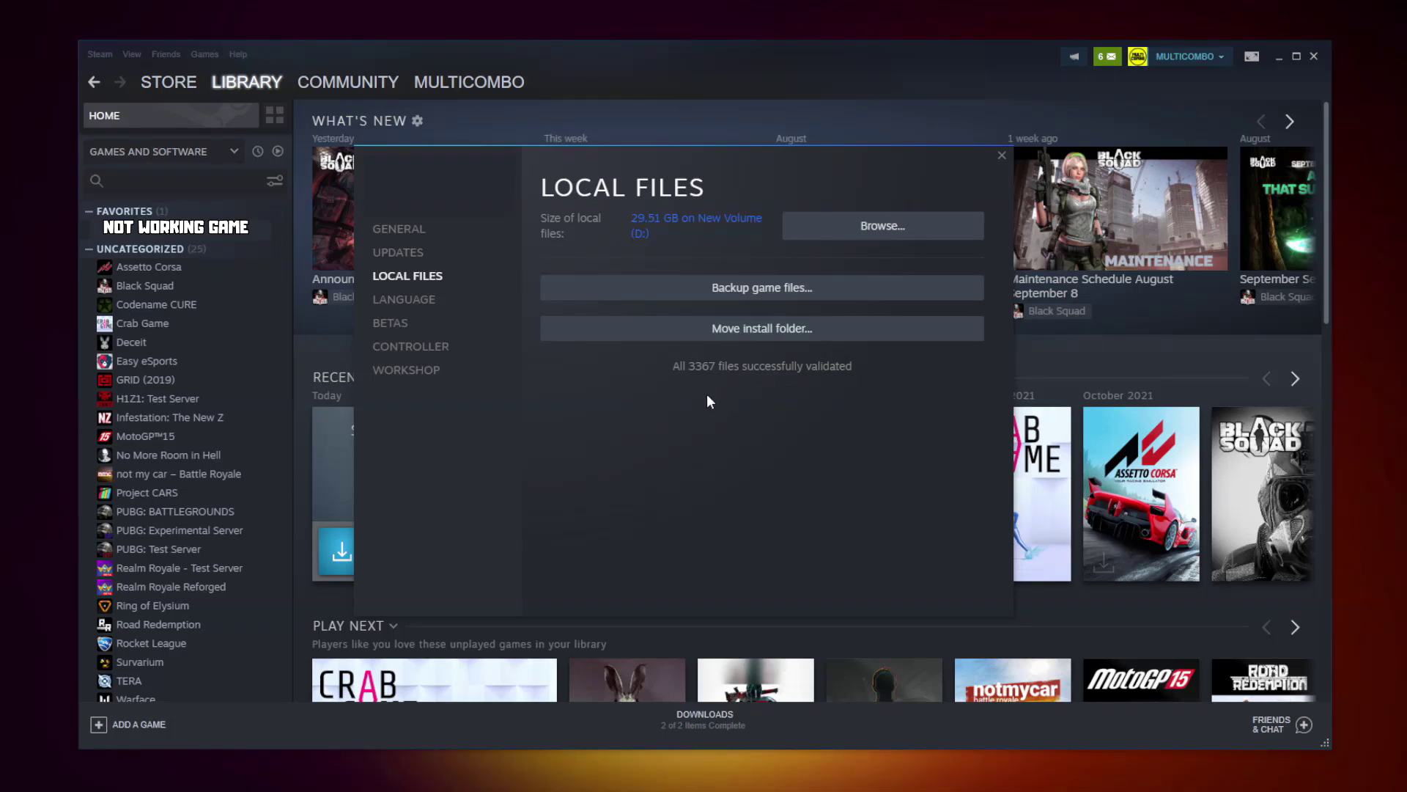
# Browse to the game's install folder and open the properties of its application file
pyautogui.click(884, 234)
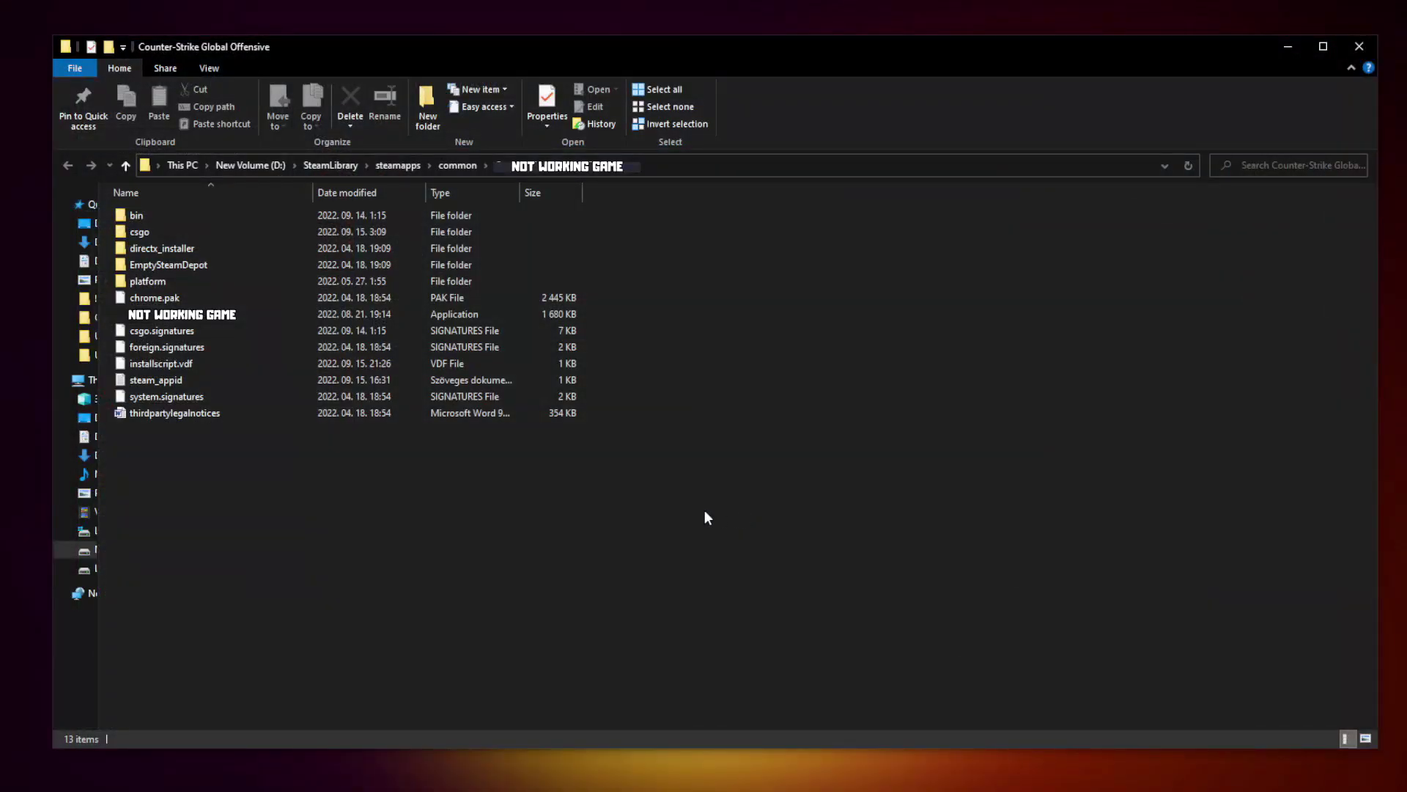
pyautogui.click(317, 313)
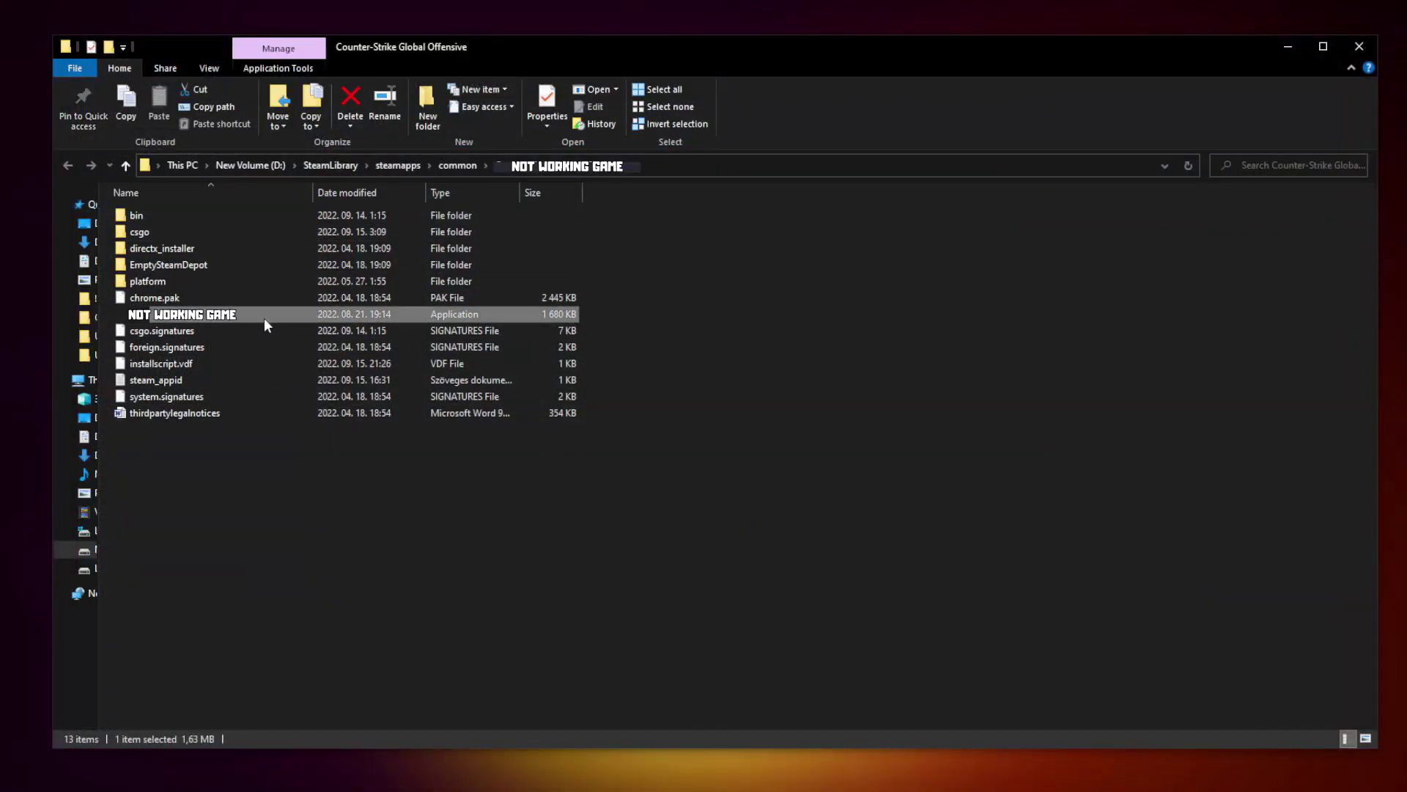
pyautogui.rightClick(285, 320)
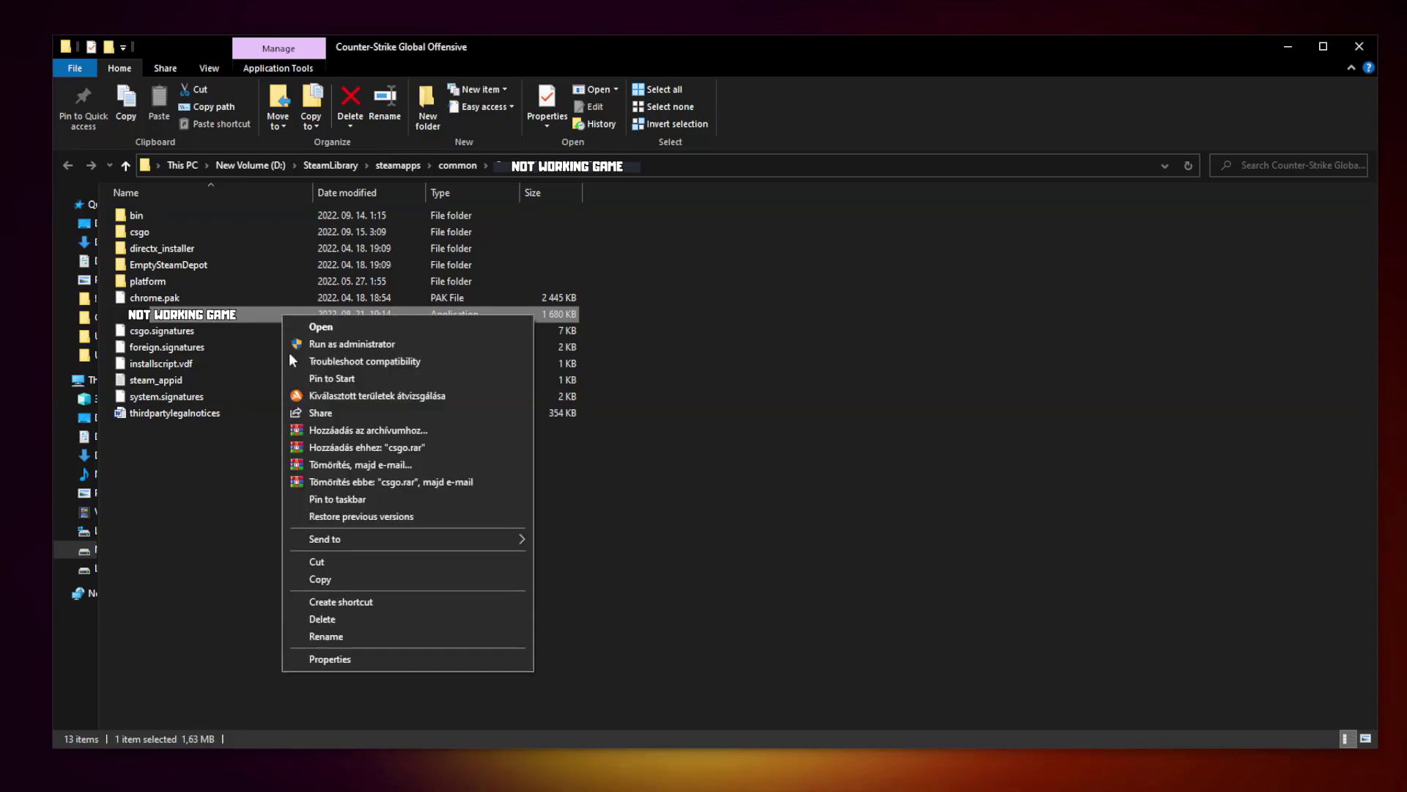
pyautogui.click(406, 656)
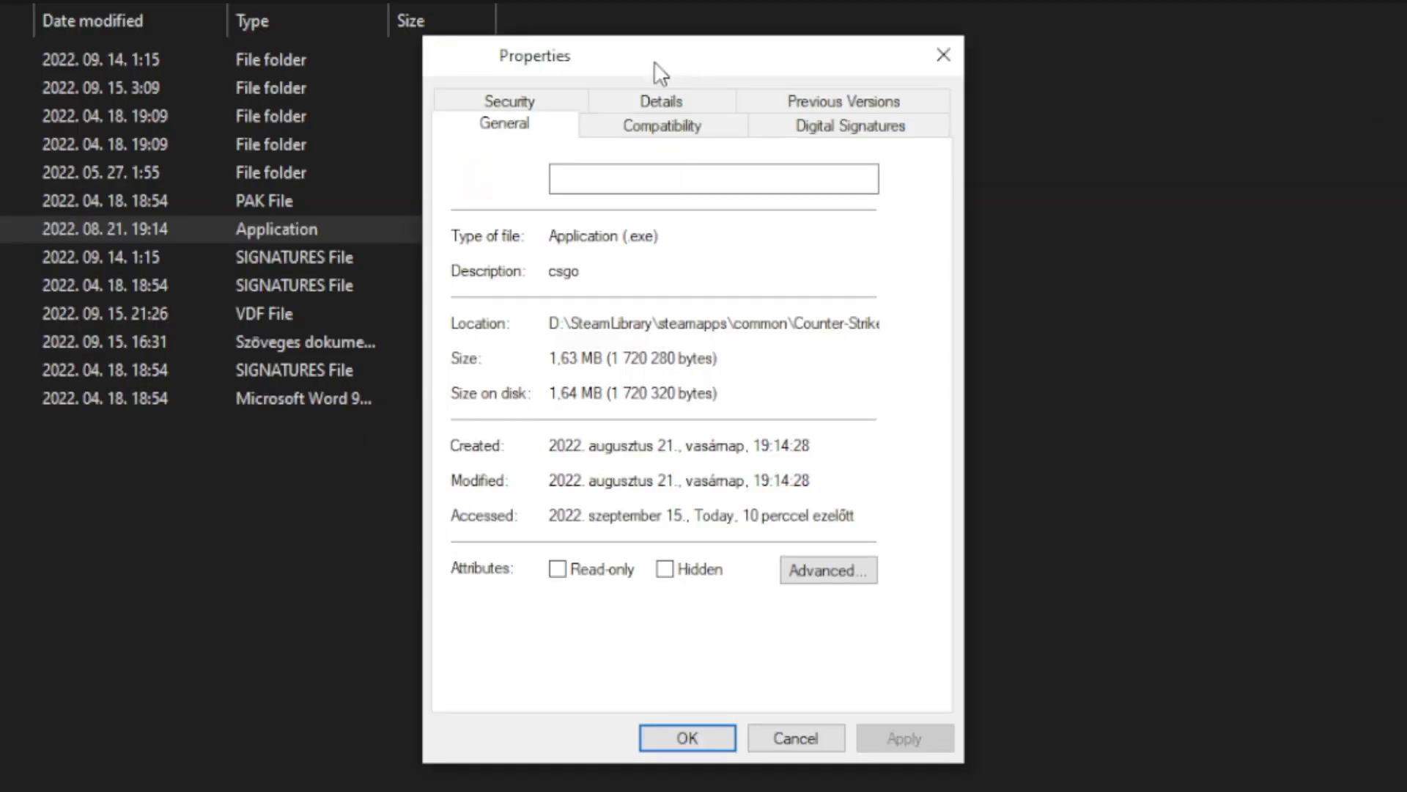
# Set the game's executable to run in compatibility mode for Windows 8
pyautogui.click(680, 135)
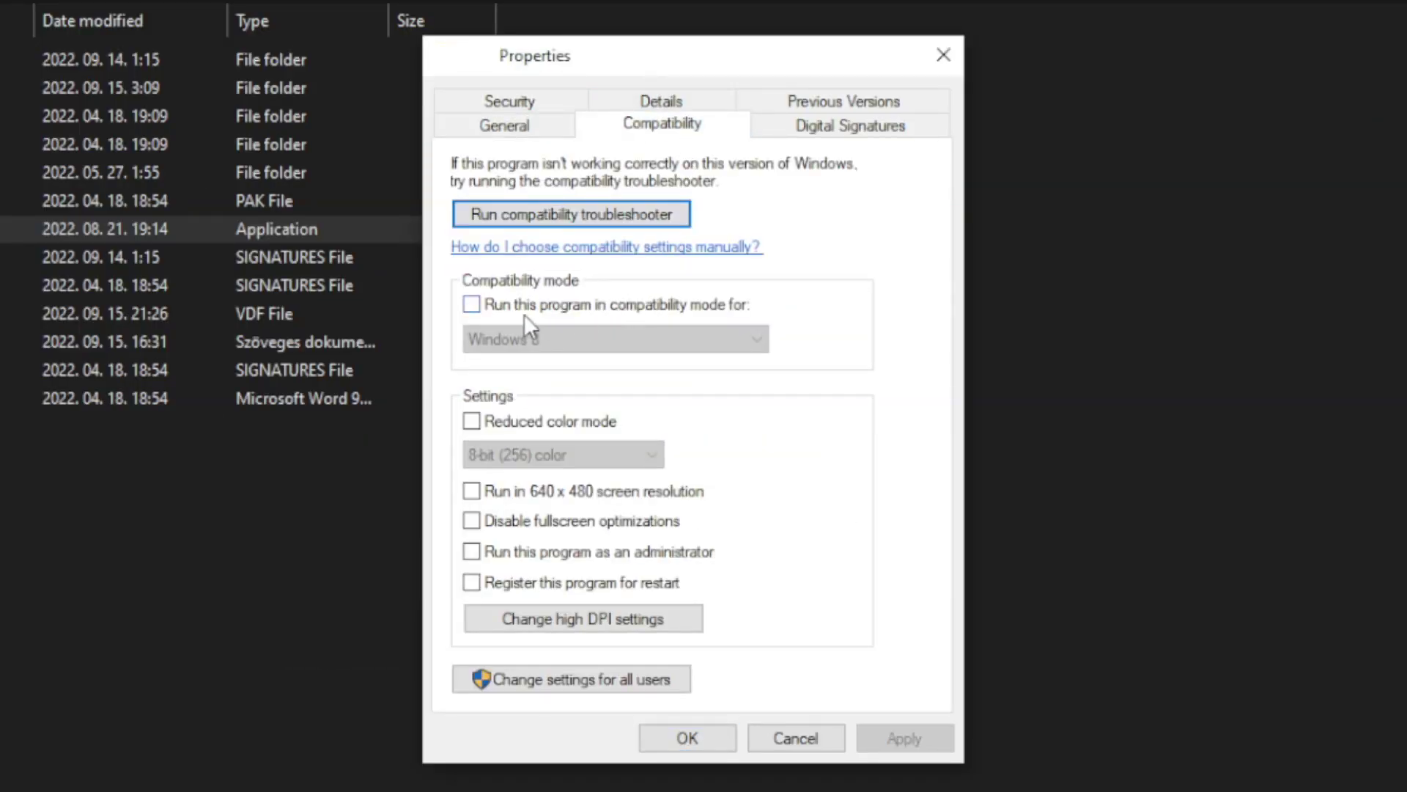
pyautogui.click(485, 308)
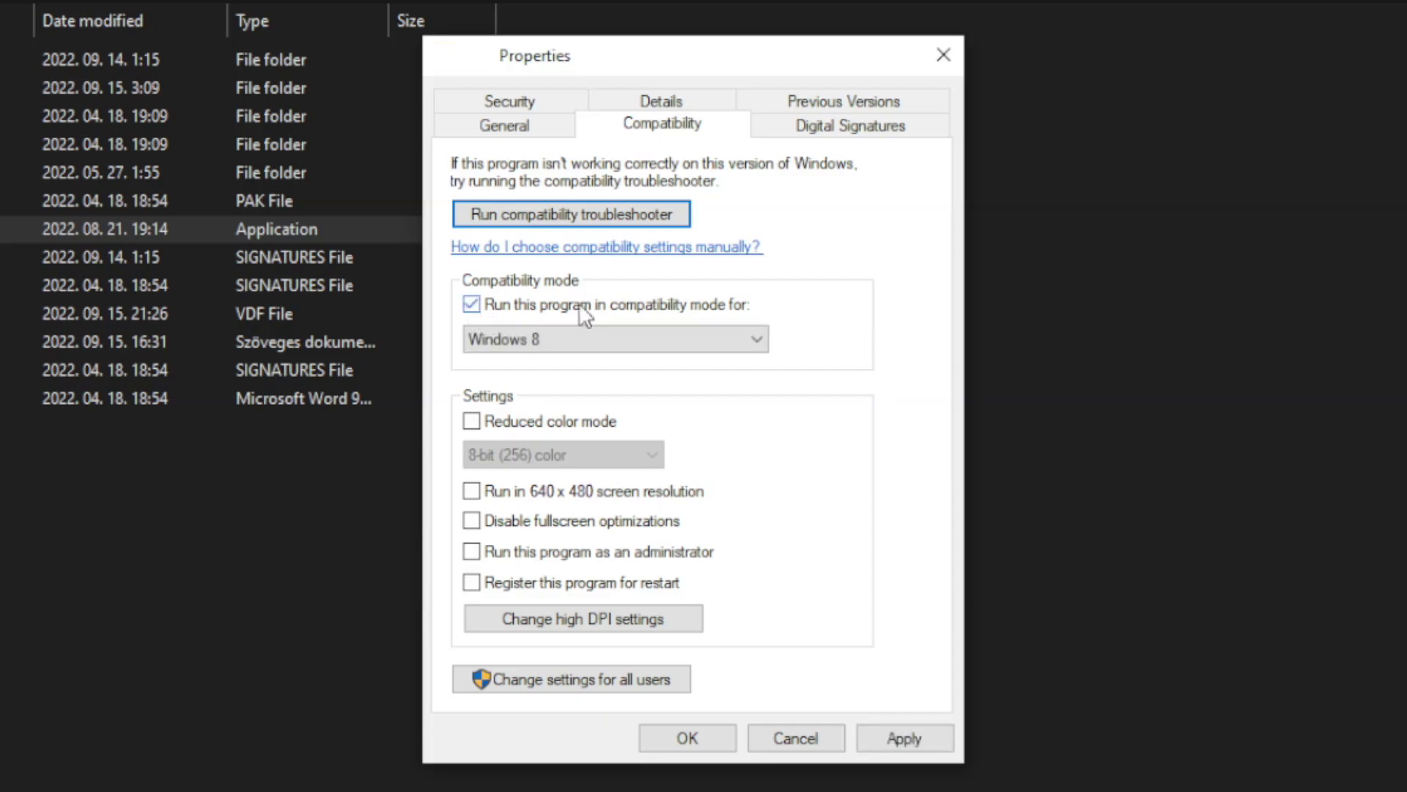
pyautogui.click(546, 337)
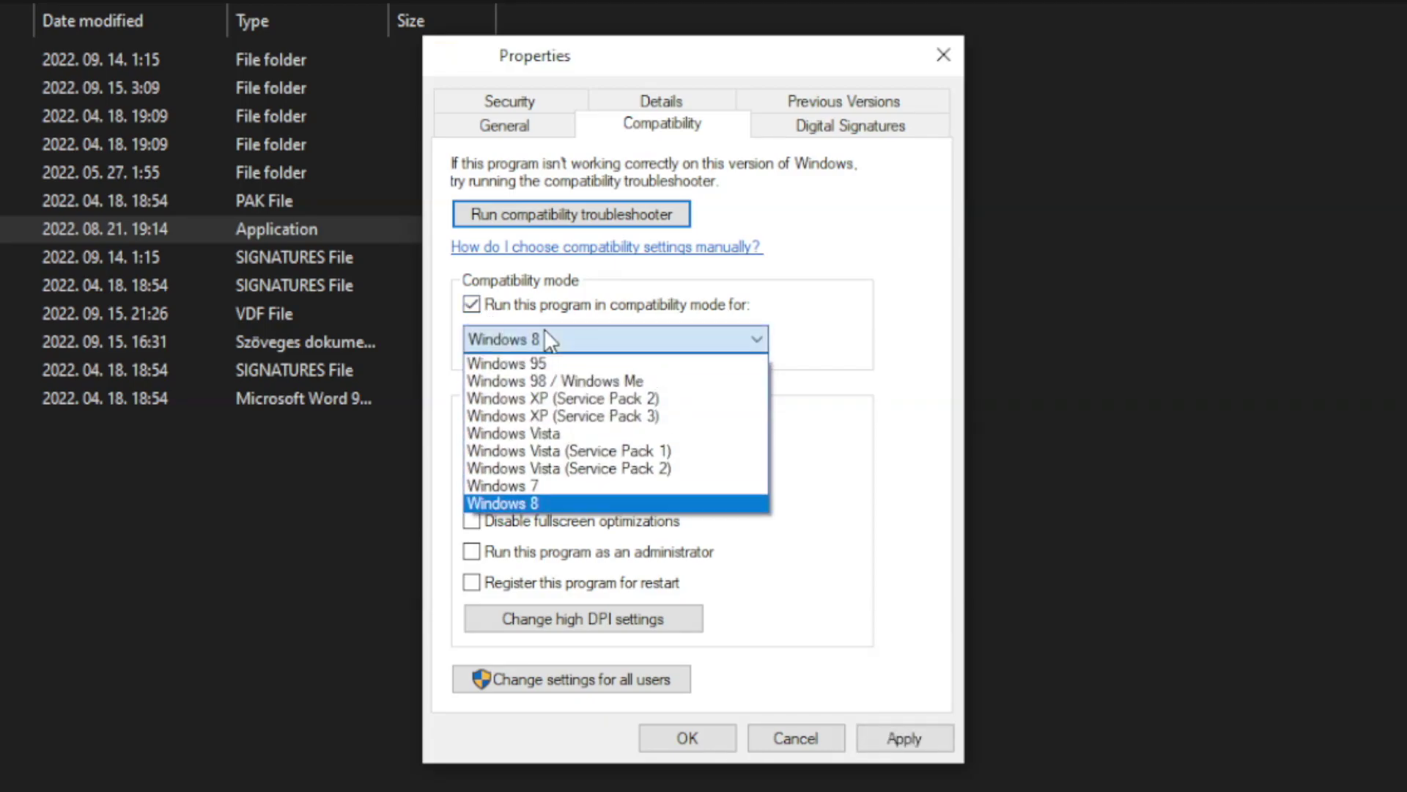
pyautogui.click(544, 504)
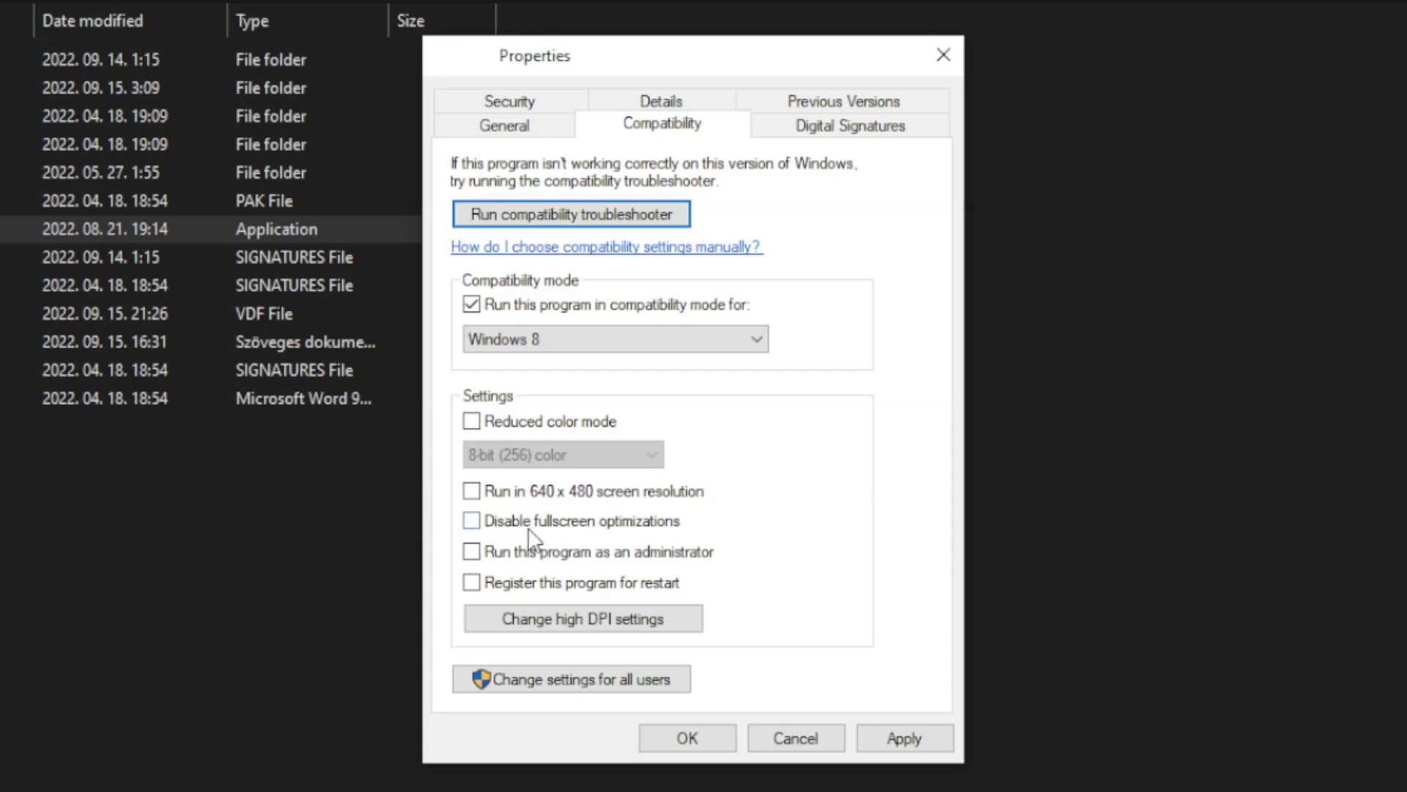
# Disable fullscreen optimizations, set the program to run as an administrator, and apply the compatibility settings
pyautogui.click(570, 527)
pyautogui.click(678, 561)
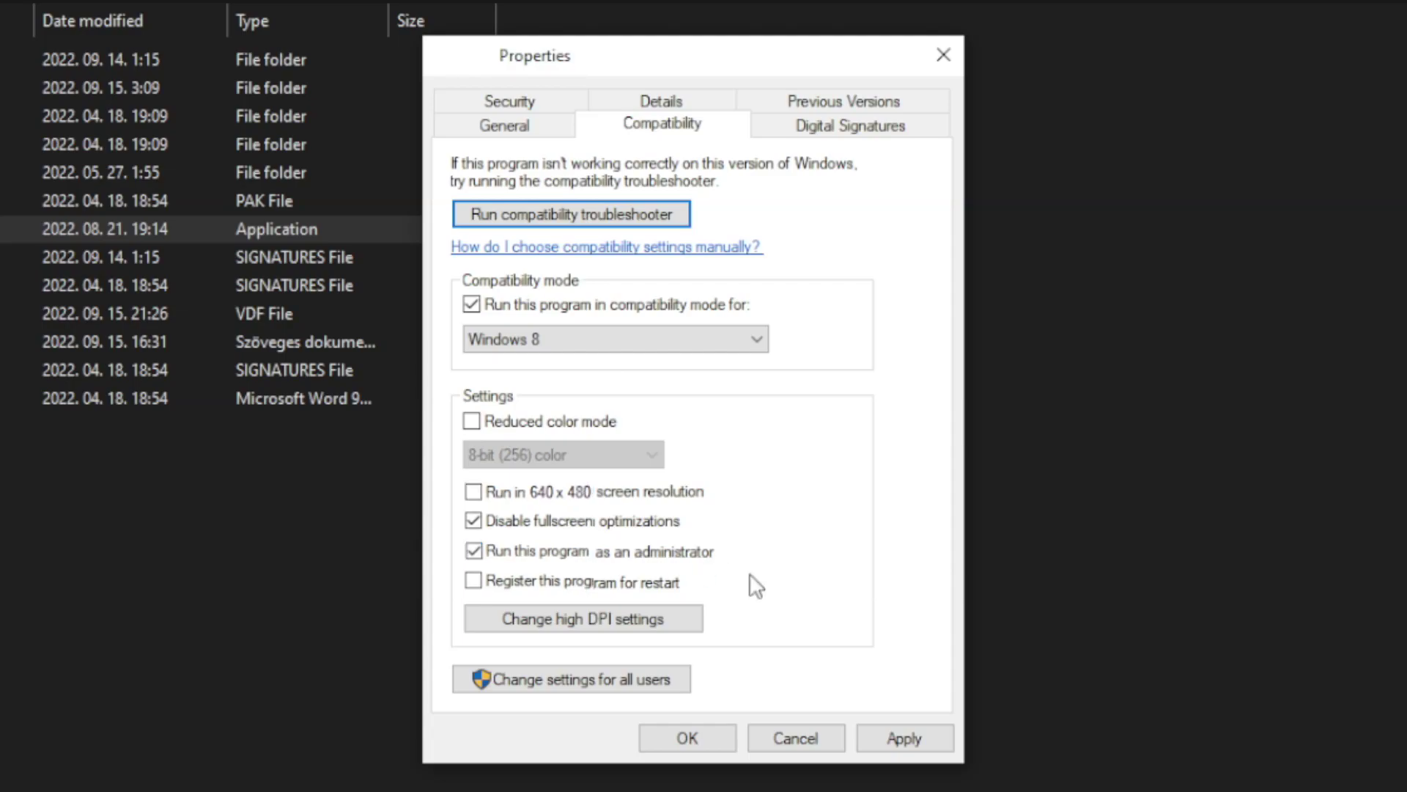
pyautogui.click(913, 742)
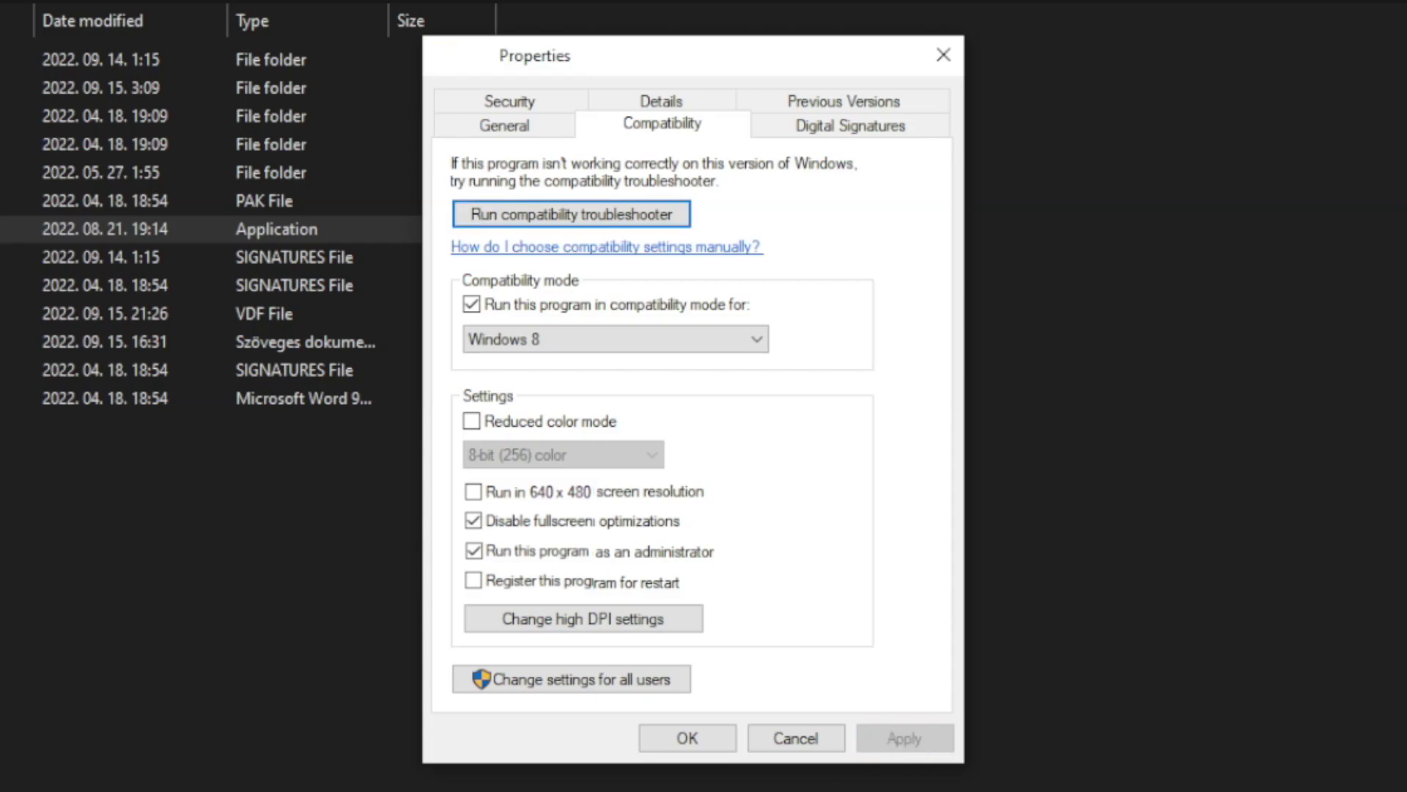
# Confirm the executable's properties, switch to Battle.net and start a Scan and Repair of Call of Duty: MWII | WZ2.0
pyautogui.click(685, 741)
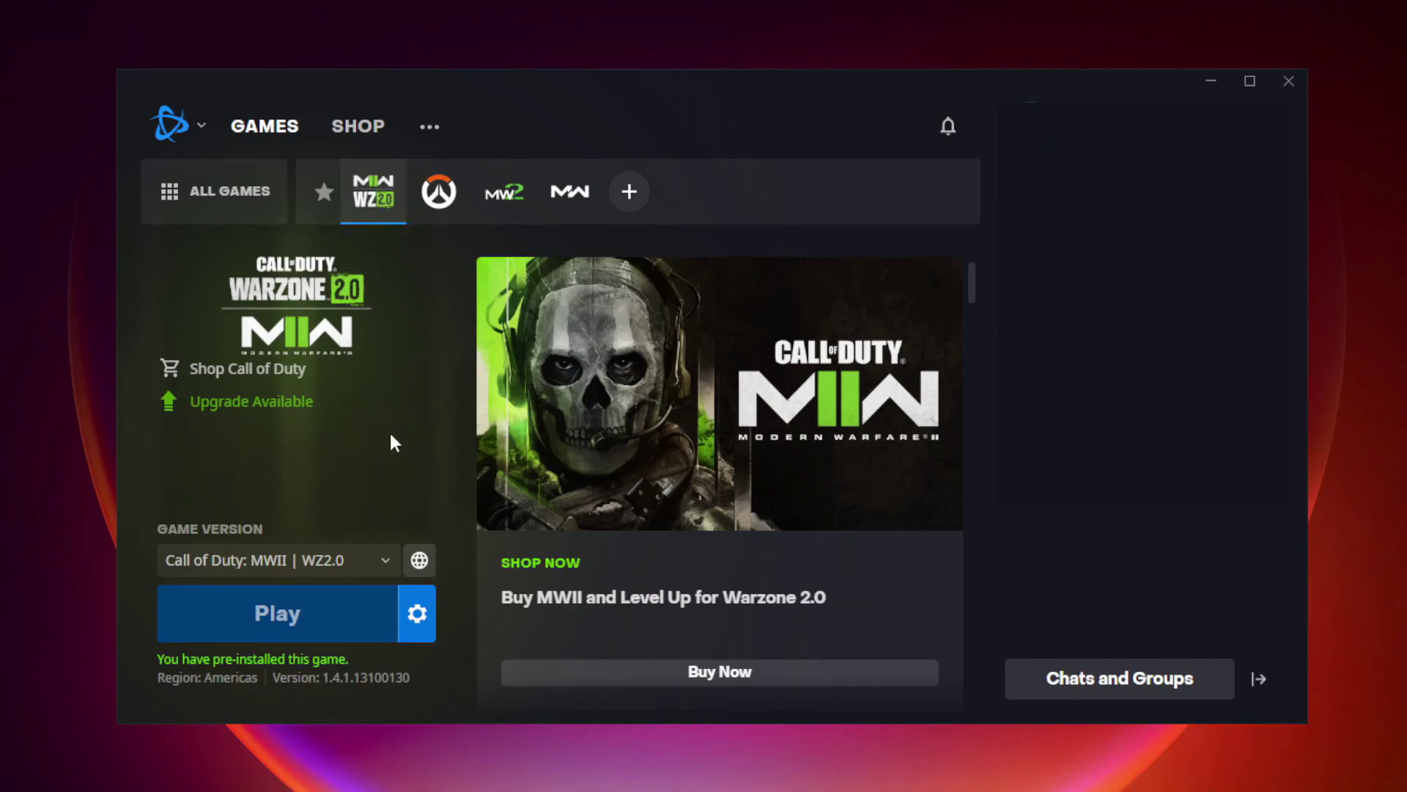
pyautogui.click(418, 615)
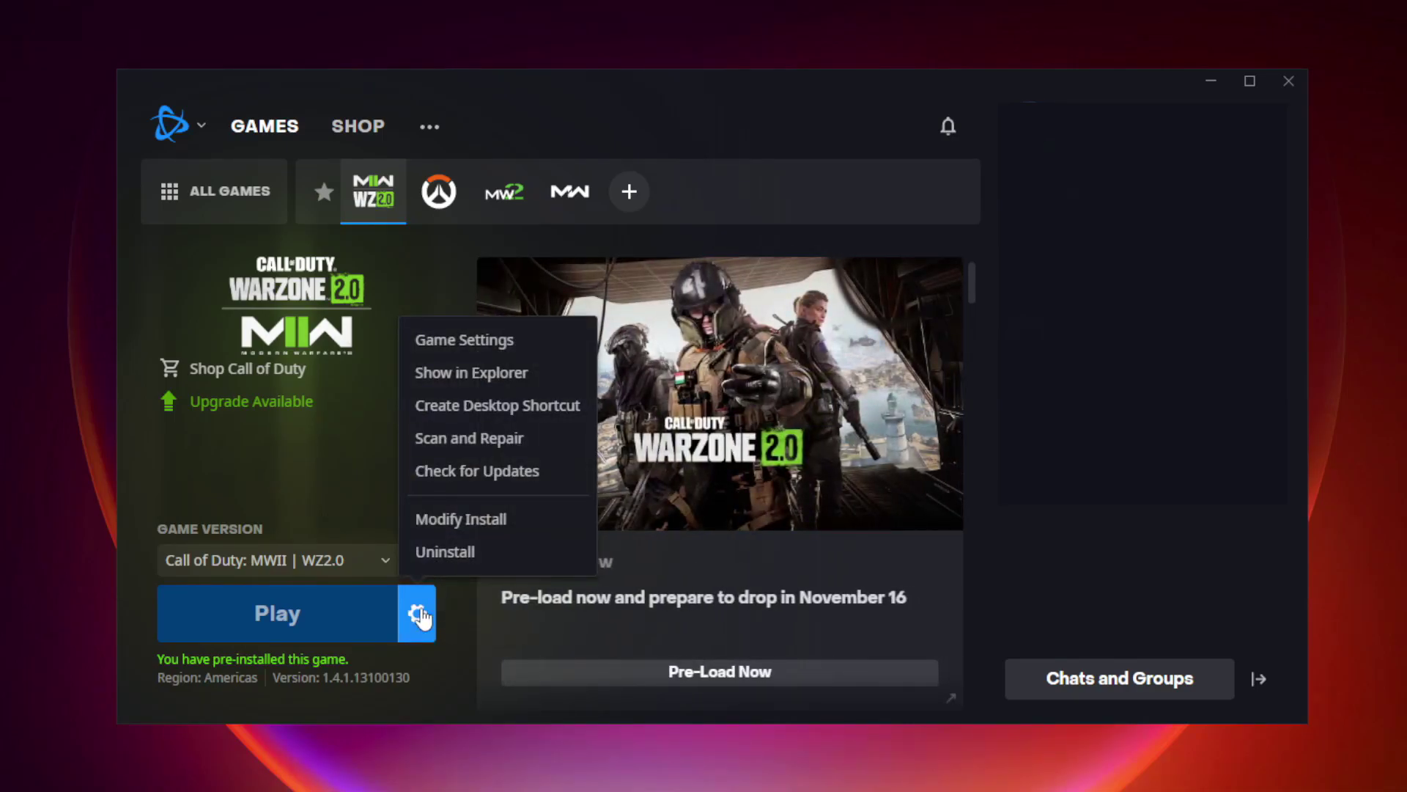
pyautogui.click(503, 443)
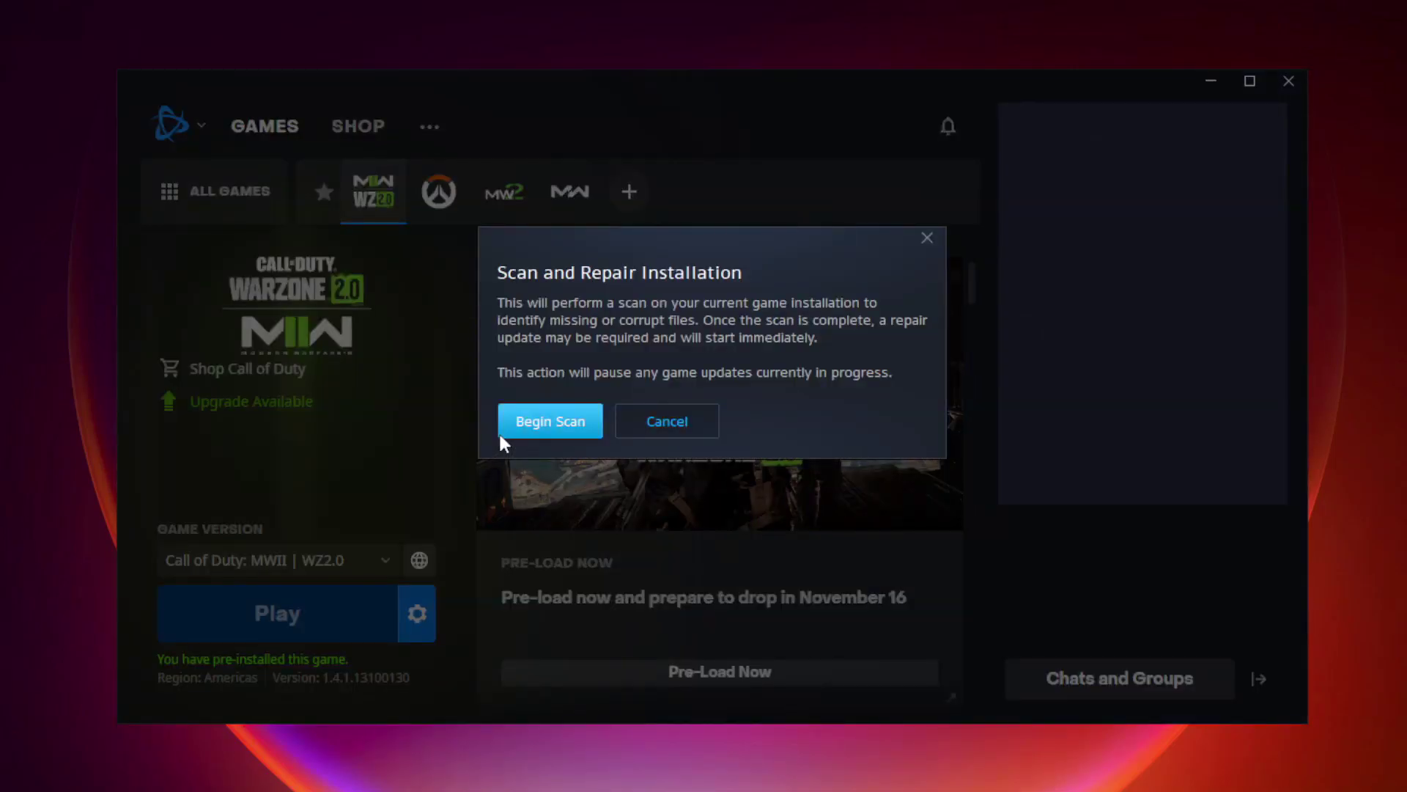
pyautogui.click(555, 426)
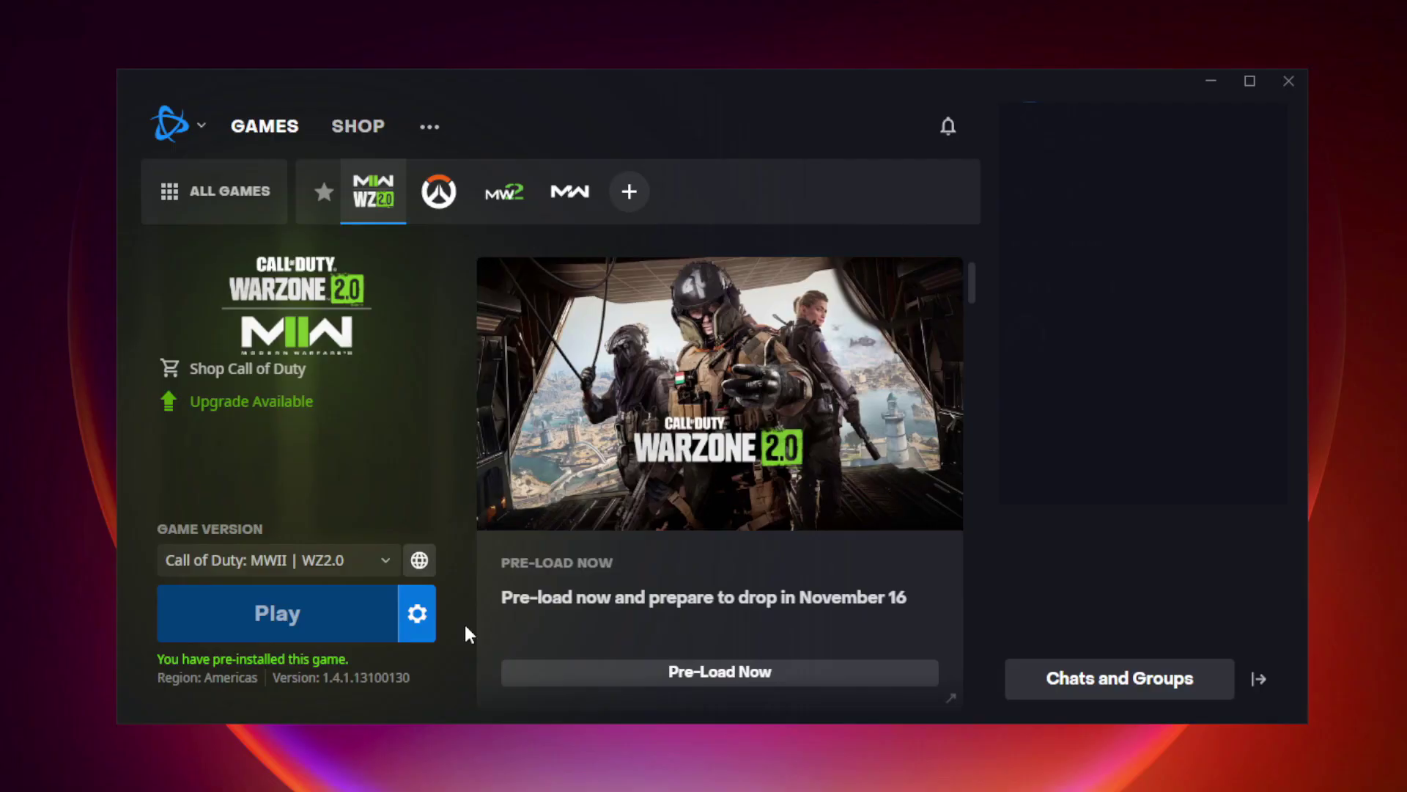
# Show the Call of Duty install folder in File Explorer and open the properties of the Call of Duty Launcher application
pyautogui.click(419, 619)
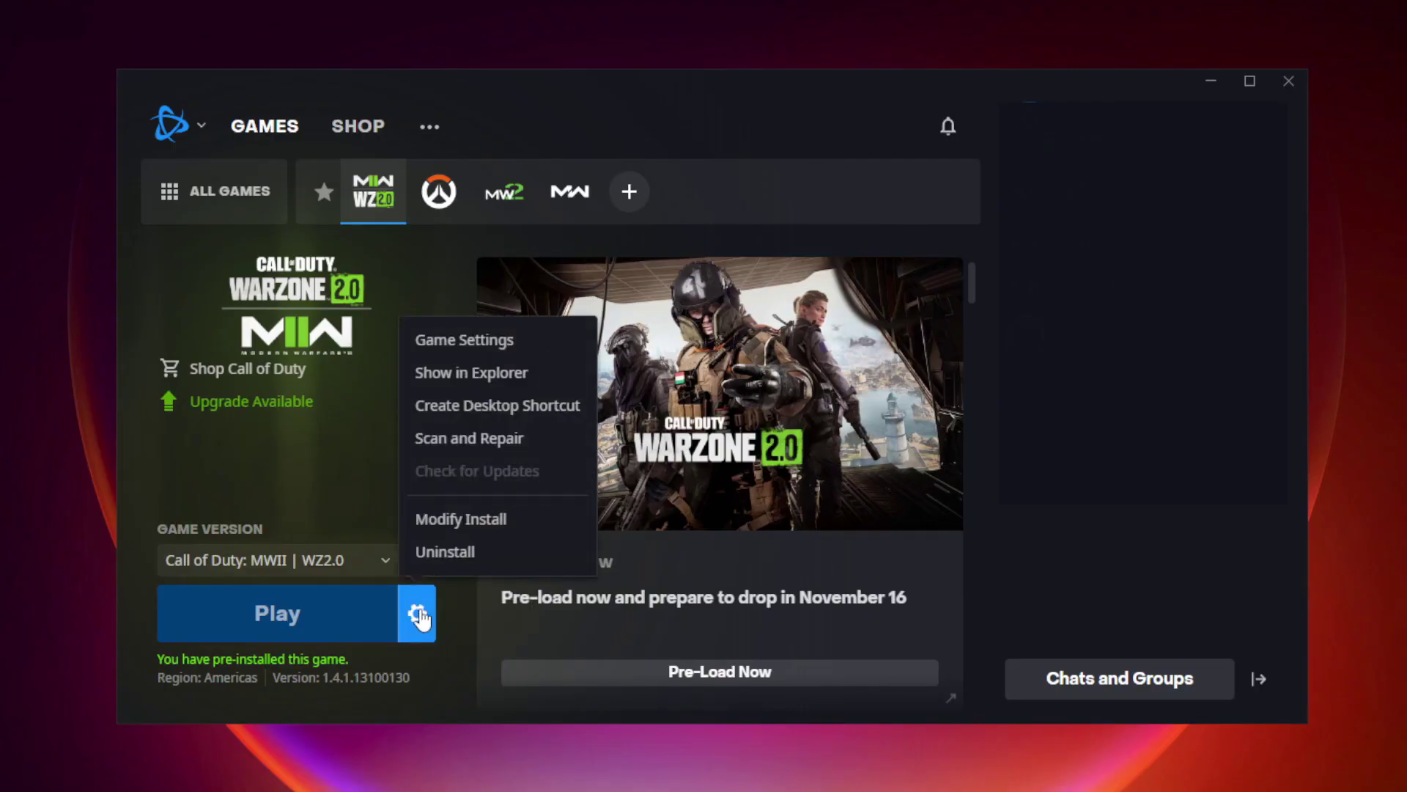
pyautogui.click(482, 374)
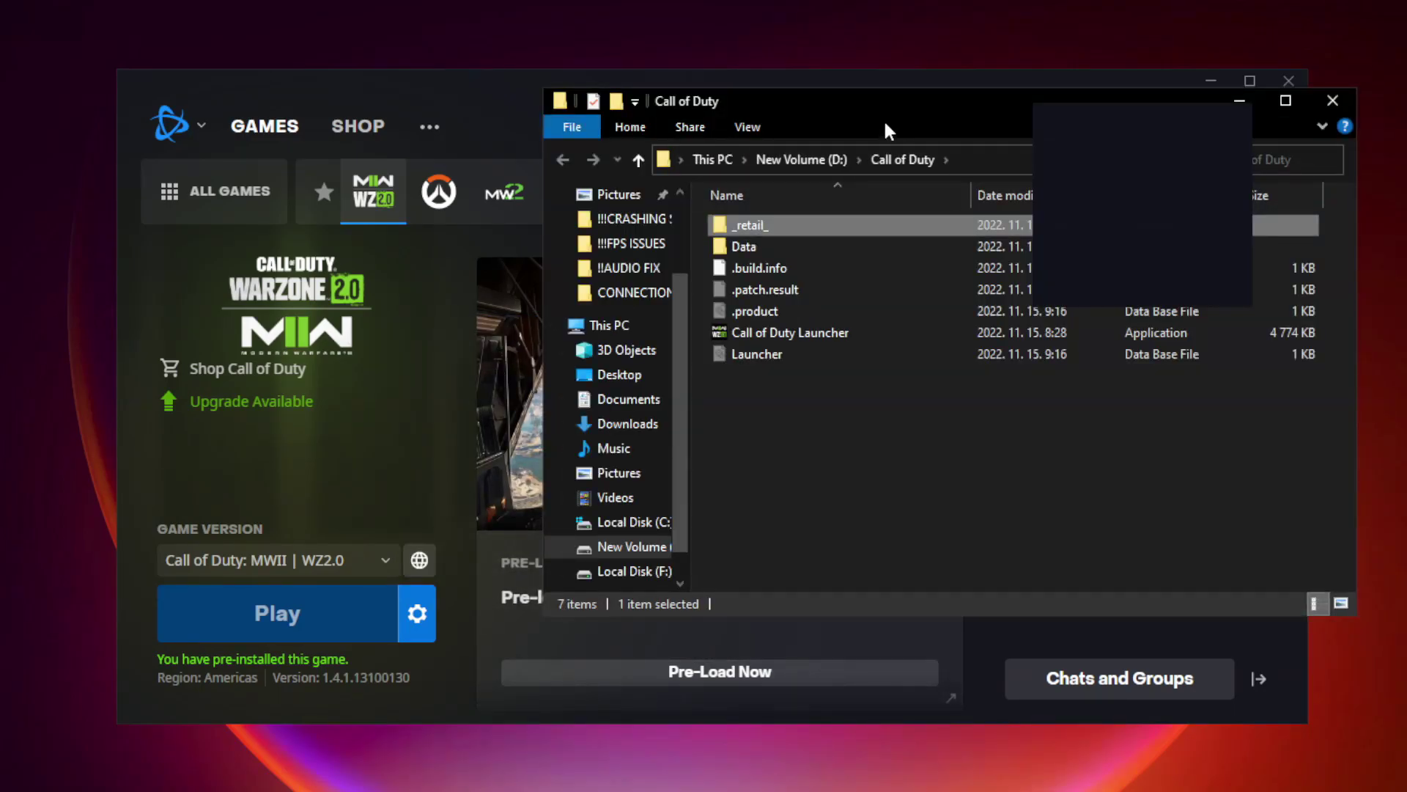
pyautogui.moveTo(816, 111); pyautogui.dragTo(610, 154)
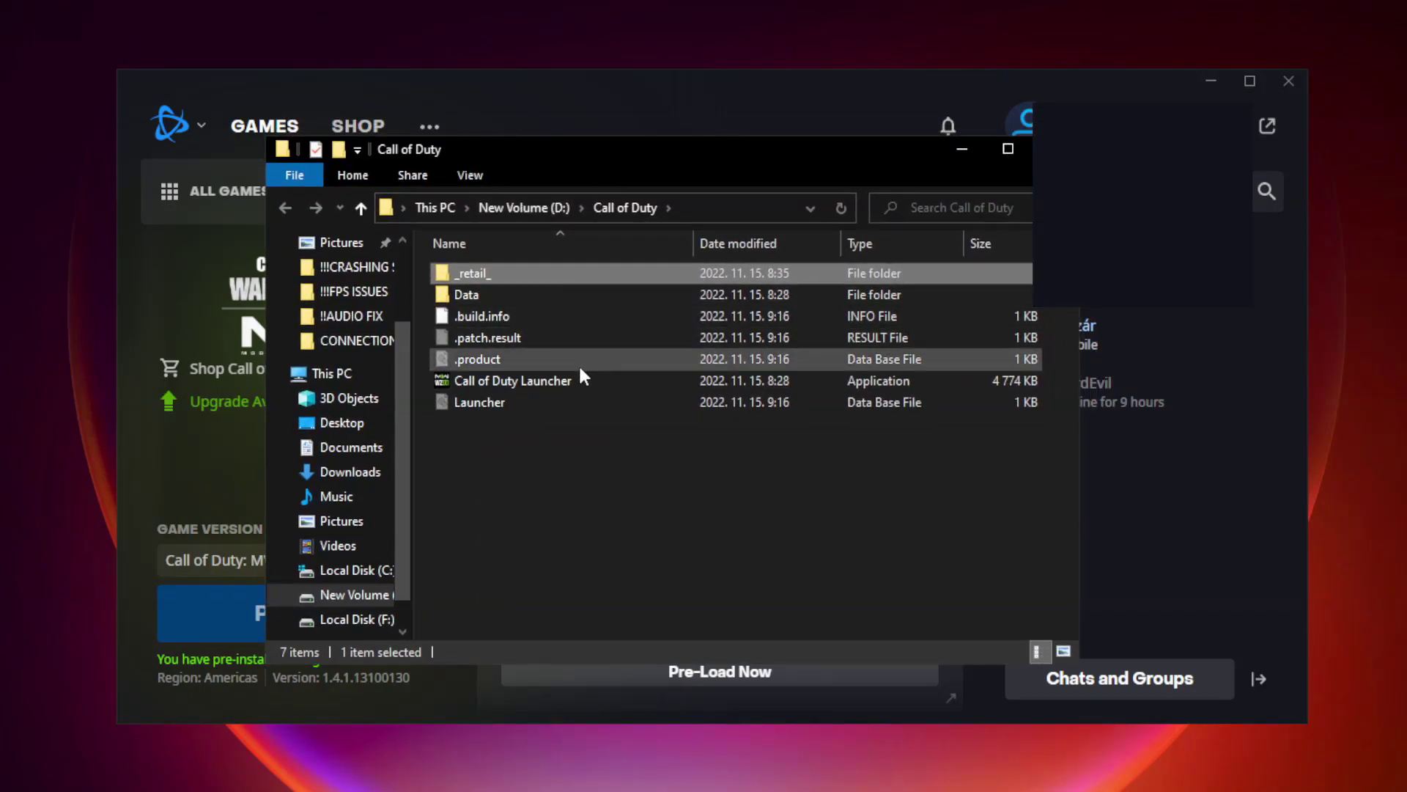
pyautogui.click(508, 380)
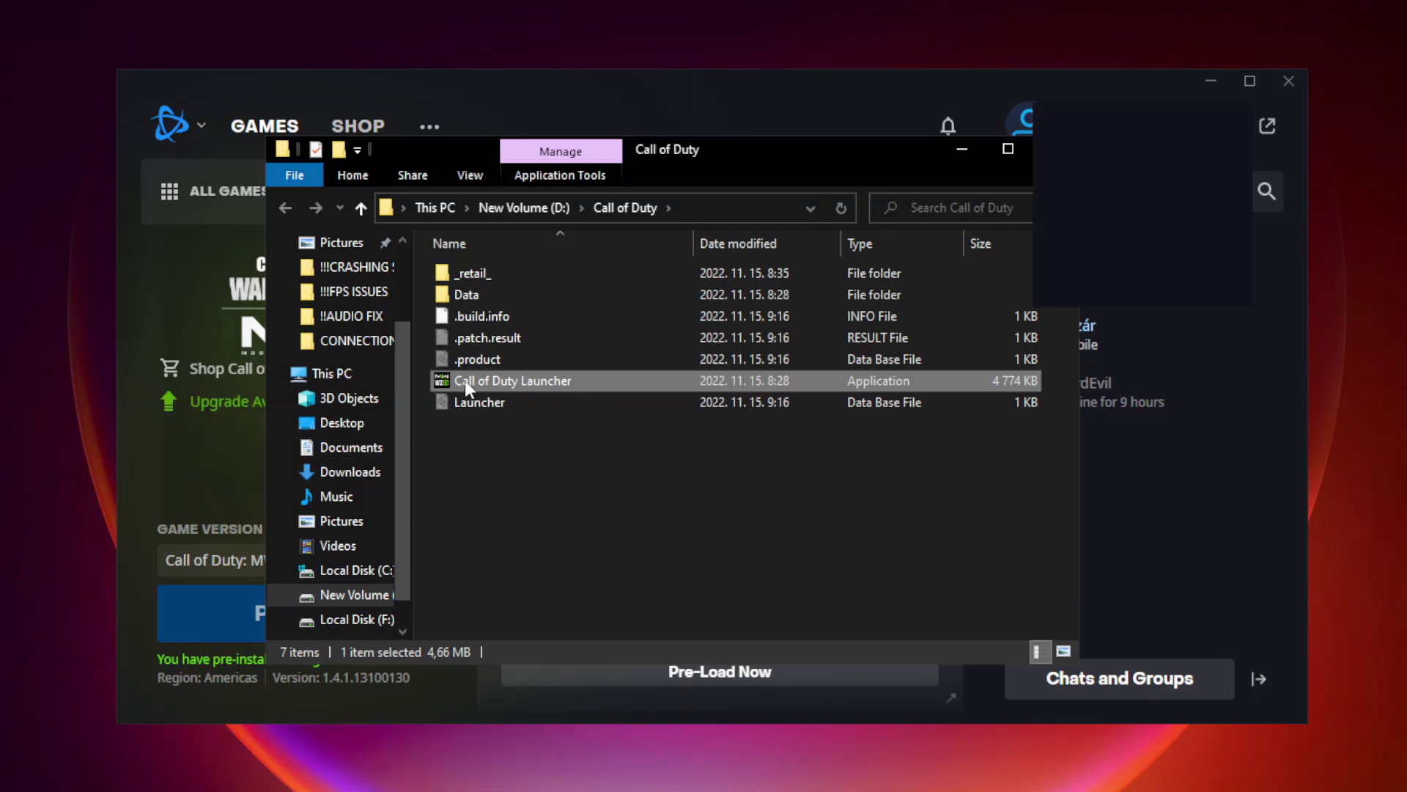
pyautogui.rightClick(504, 384)
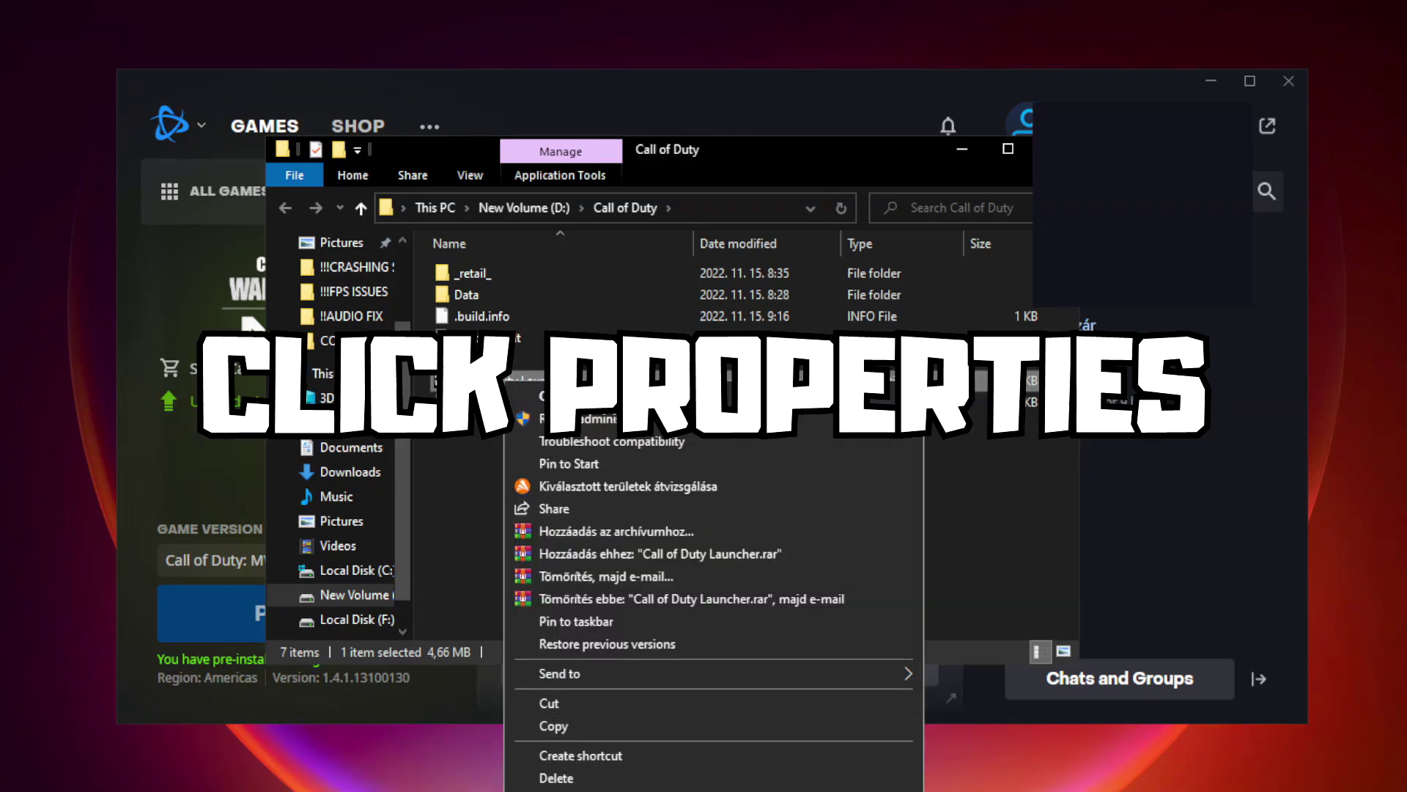
pyautogui.click(572, 790)
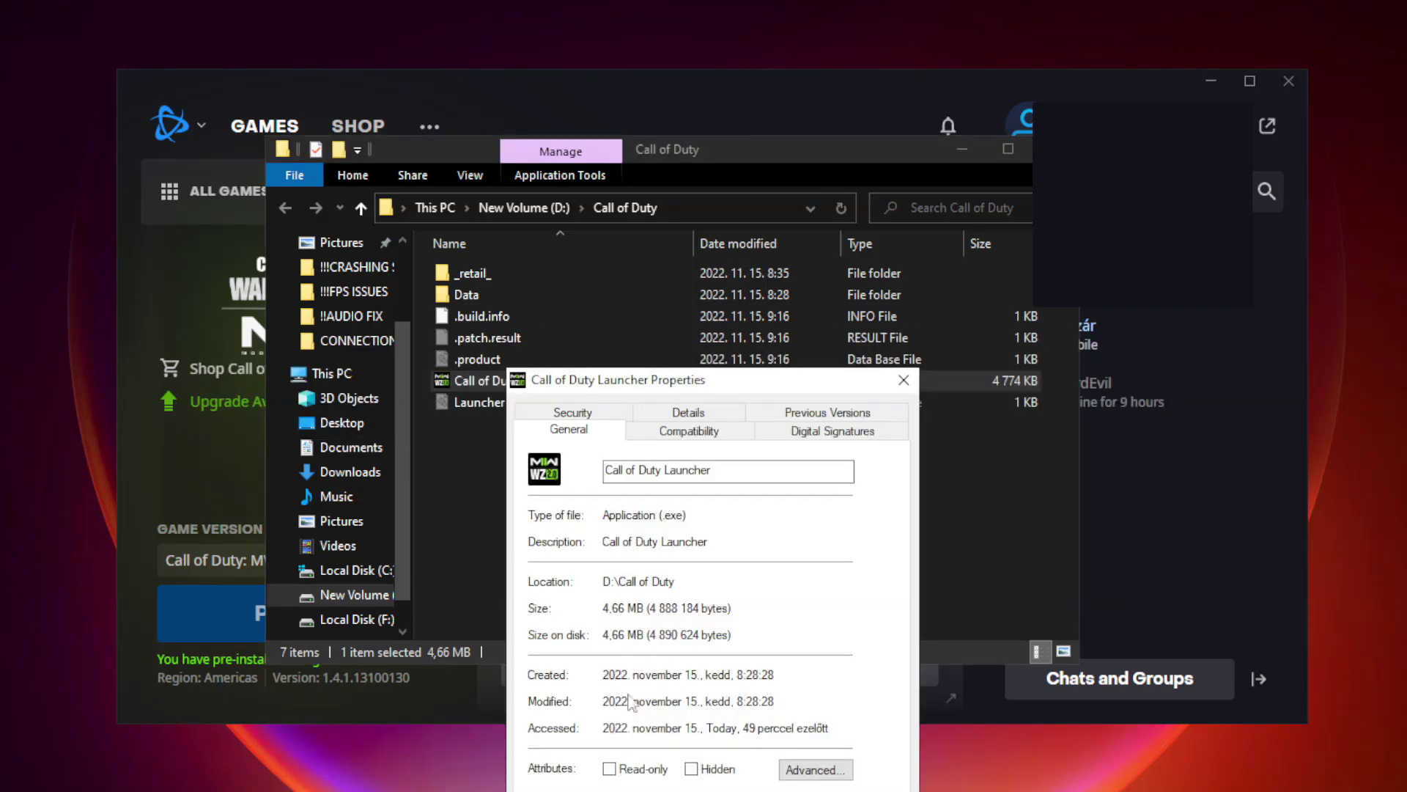
# Disable fullscreen optimizations and set Call of Duty Launcher to run as an administrator, applying and confirming the compatibility settings
pyautogui.moveTo(684, 396); pyautogui.dragTo(668, 165)
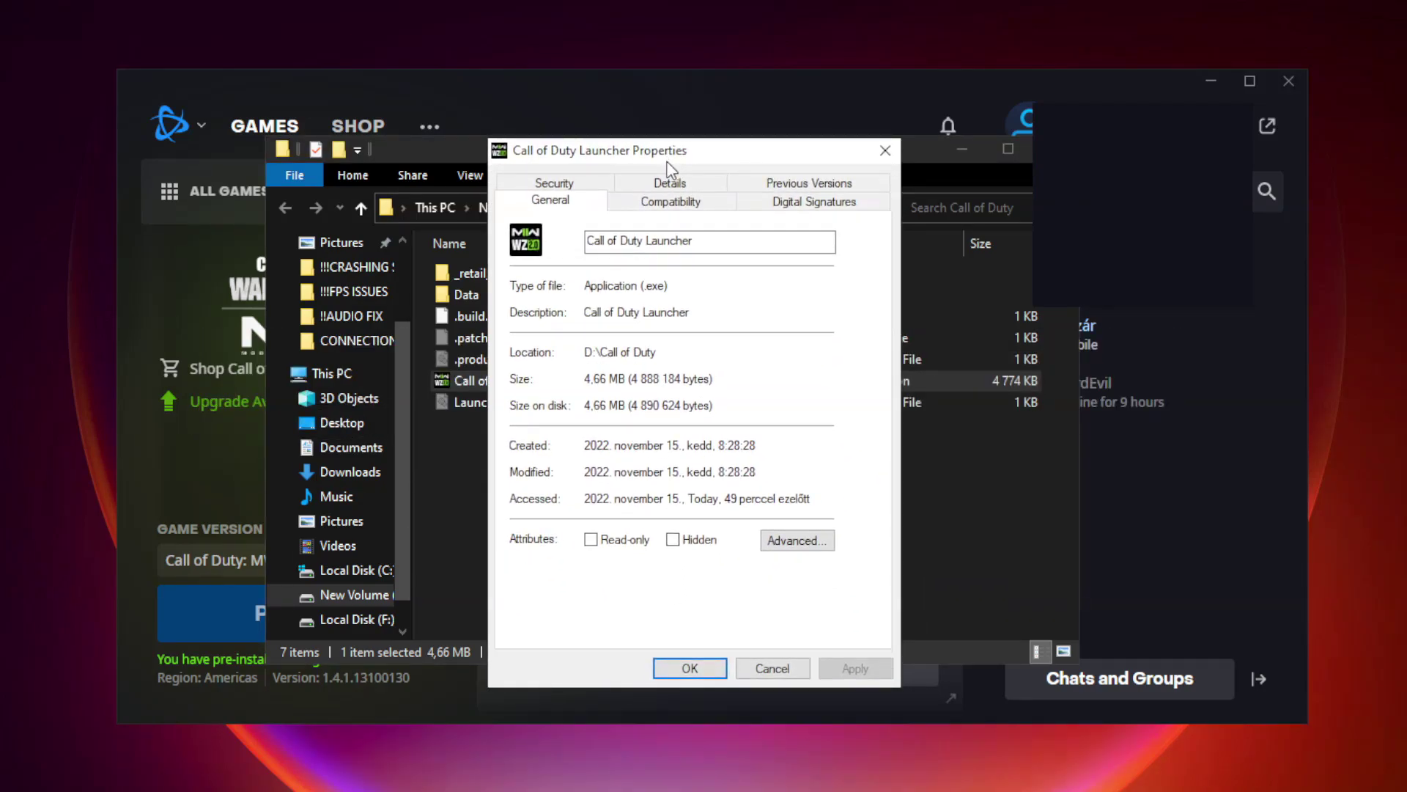
pyautogui.click(670, 209)
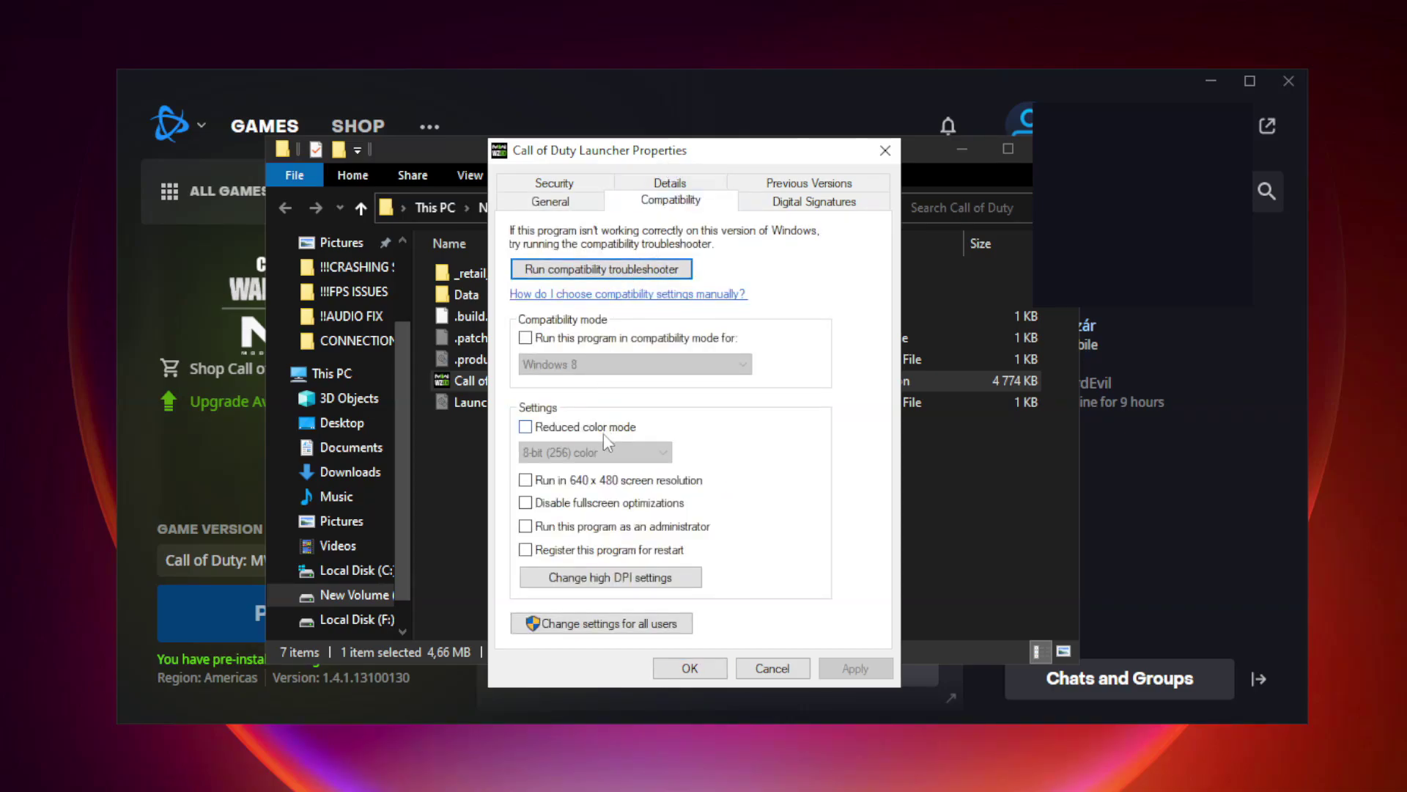
pyautogui.click(552, 508)
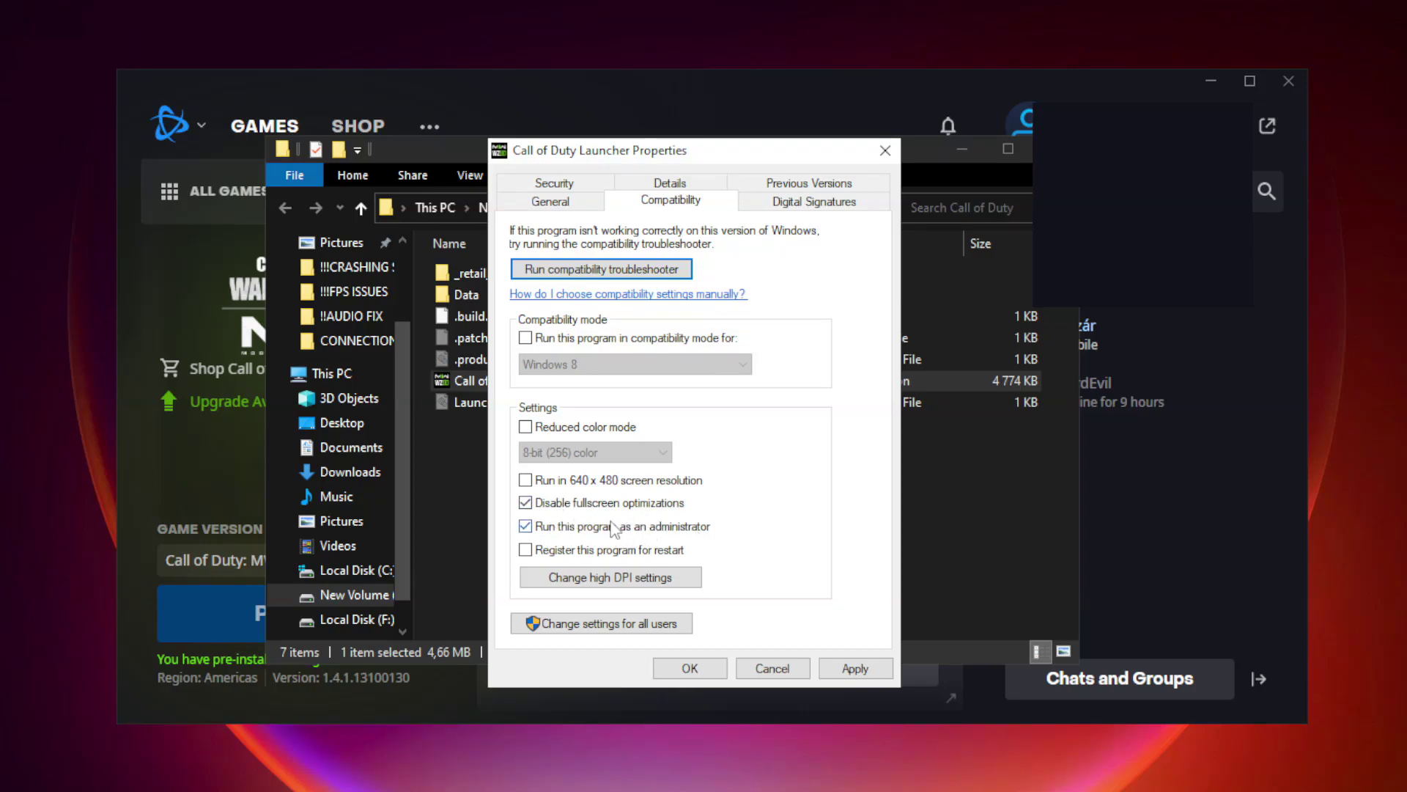
pyautogui.click(862, 676)
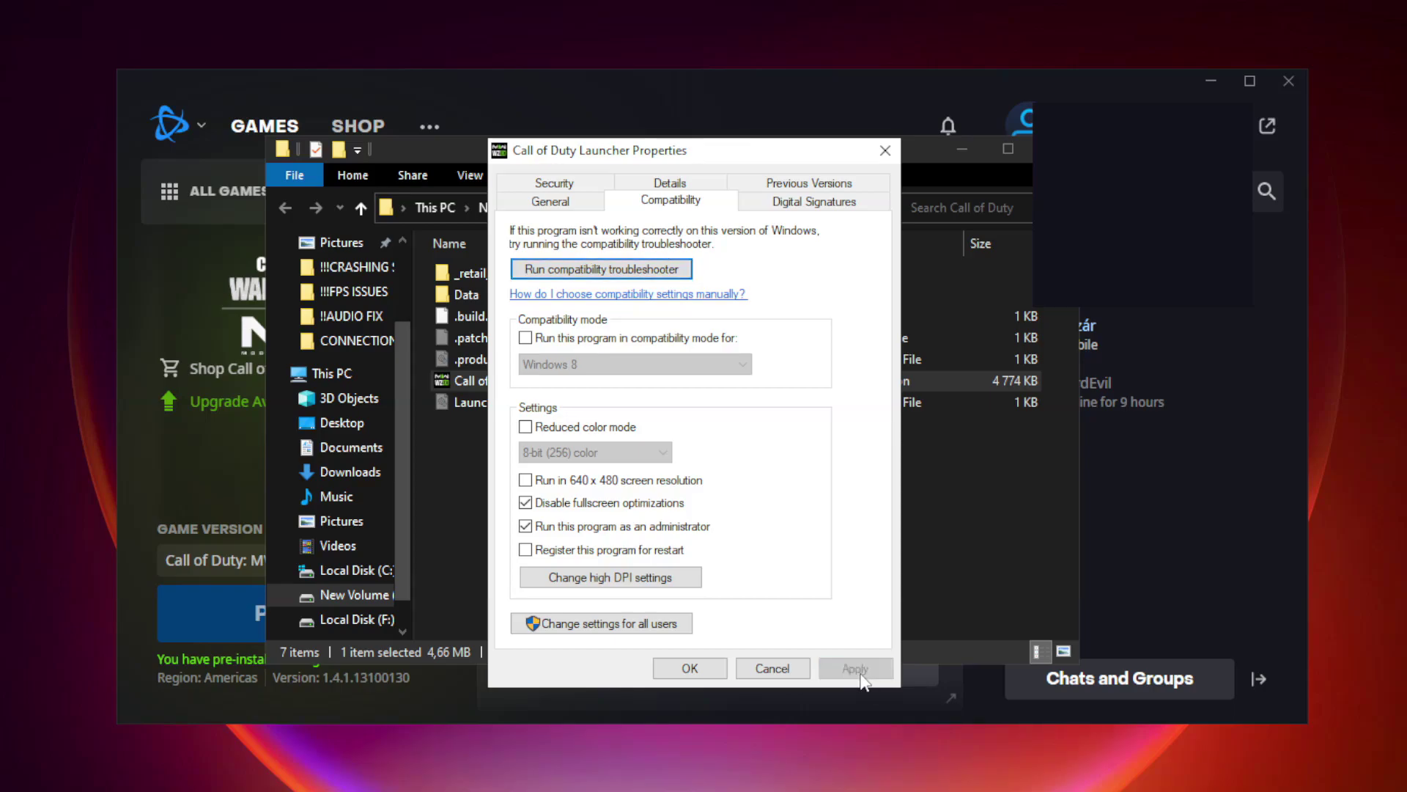
pyautogui.click(682, 669)
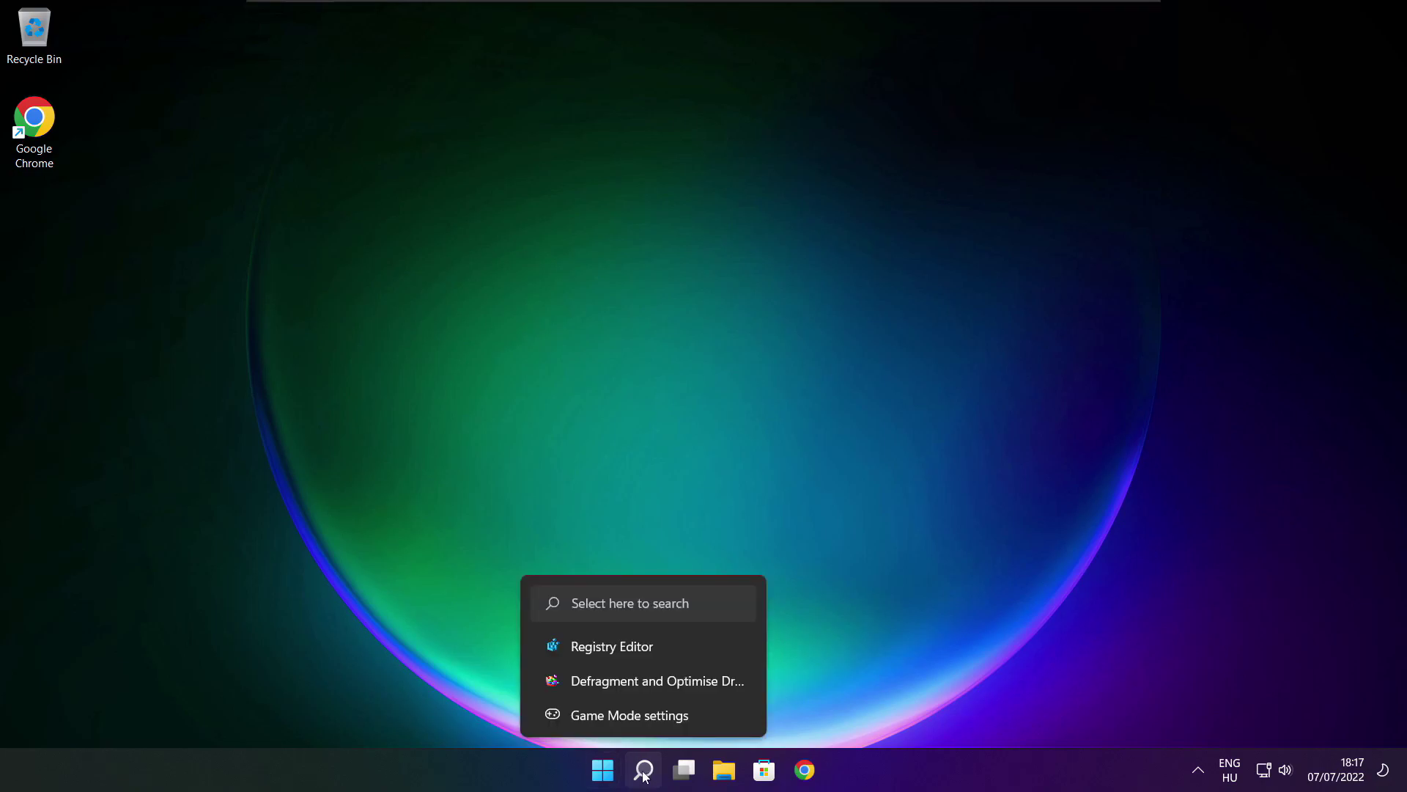
# Search Windows for "updates", run a check for updates in Windows Update, and close Settings
pyautogui.click(642, 766)
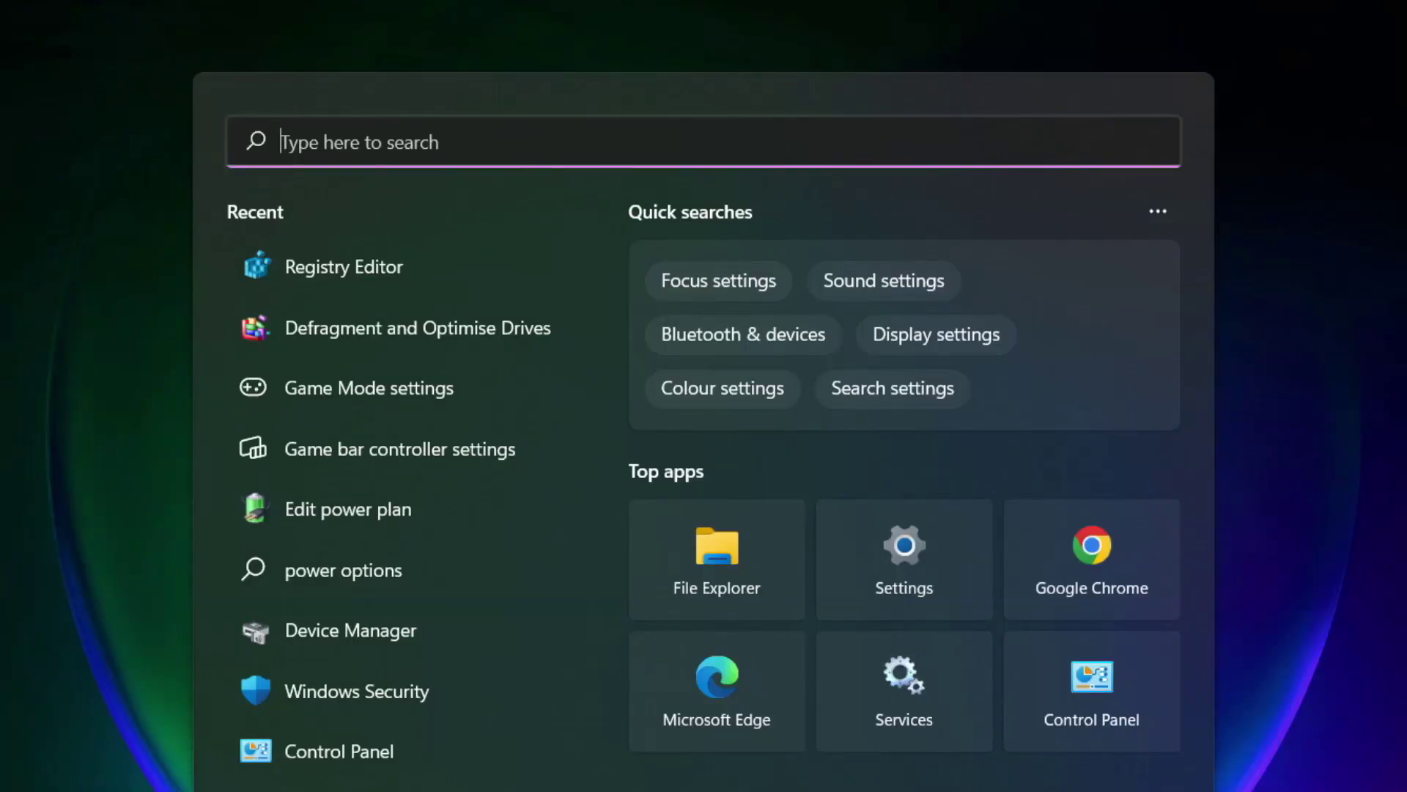
pyautogui.write('updates')
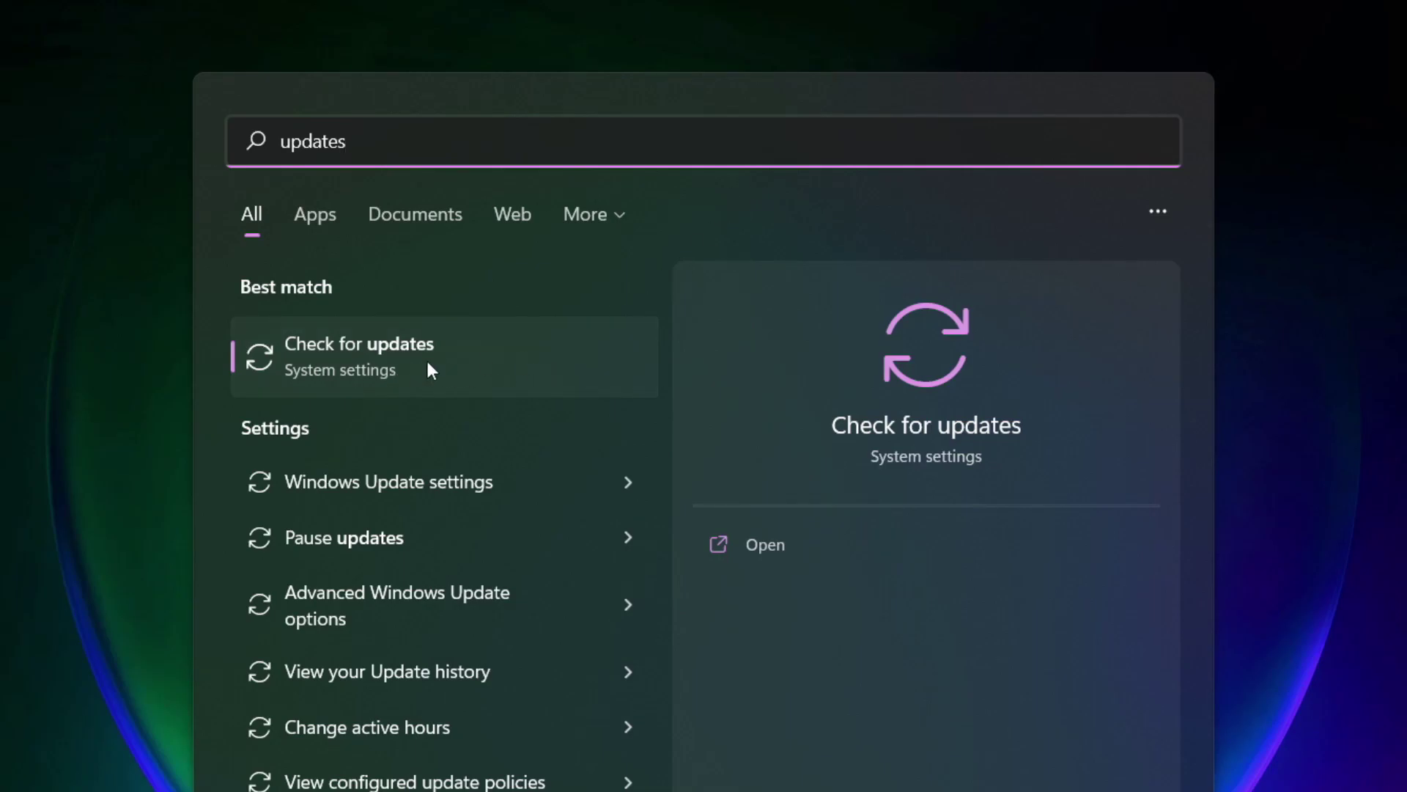
pyautogui.click(428, 363)
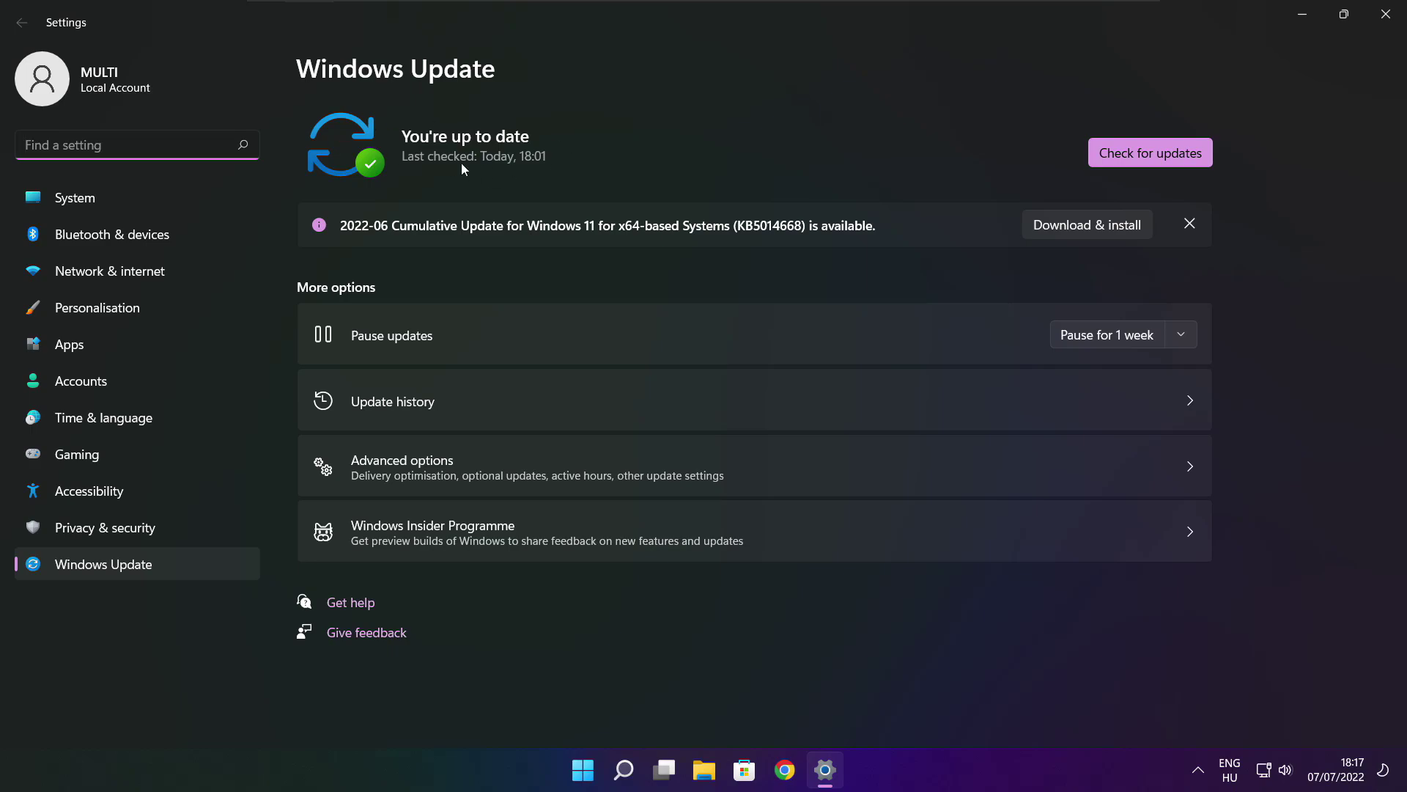
pyautogui.click(1150, 153)
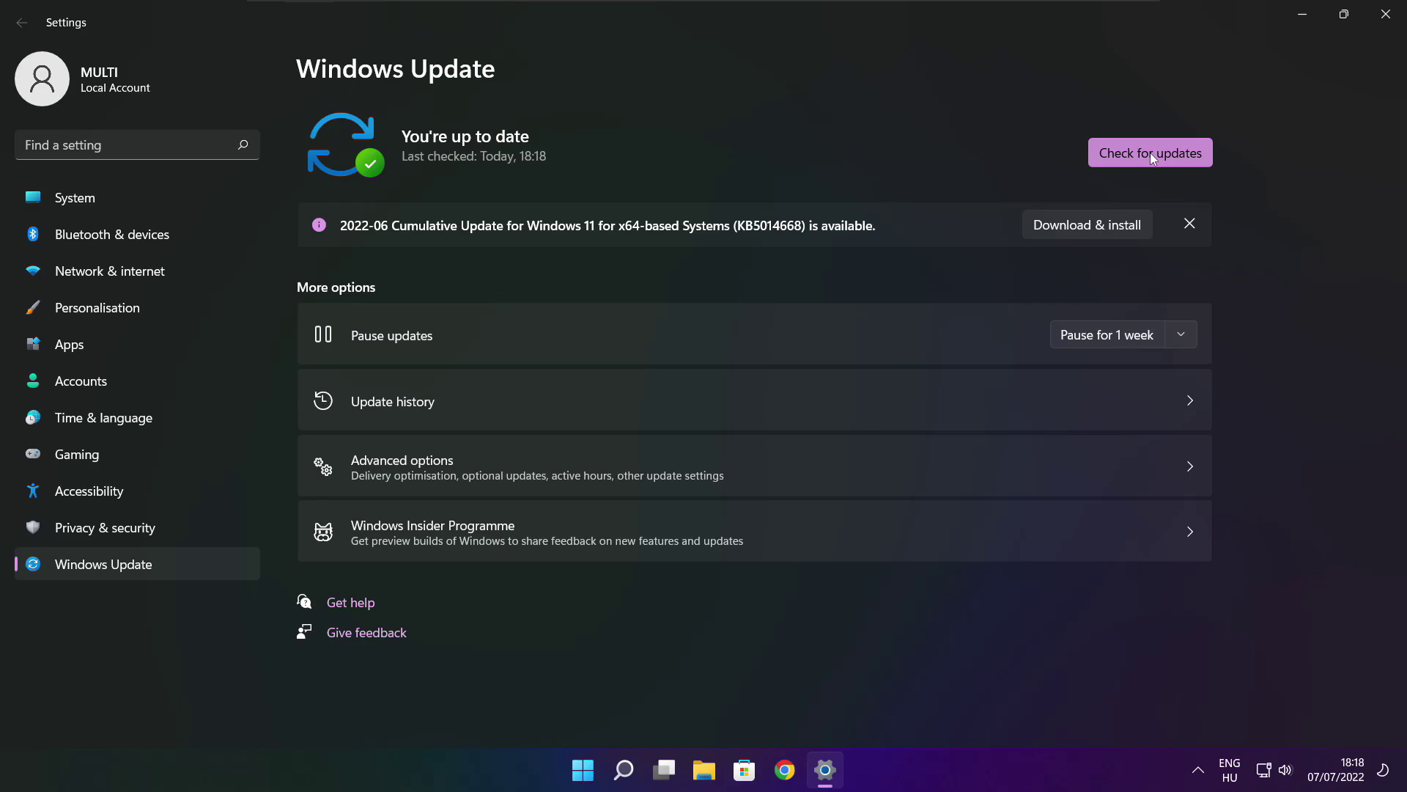
pyautogui.click(1385, 22)
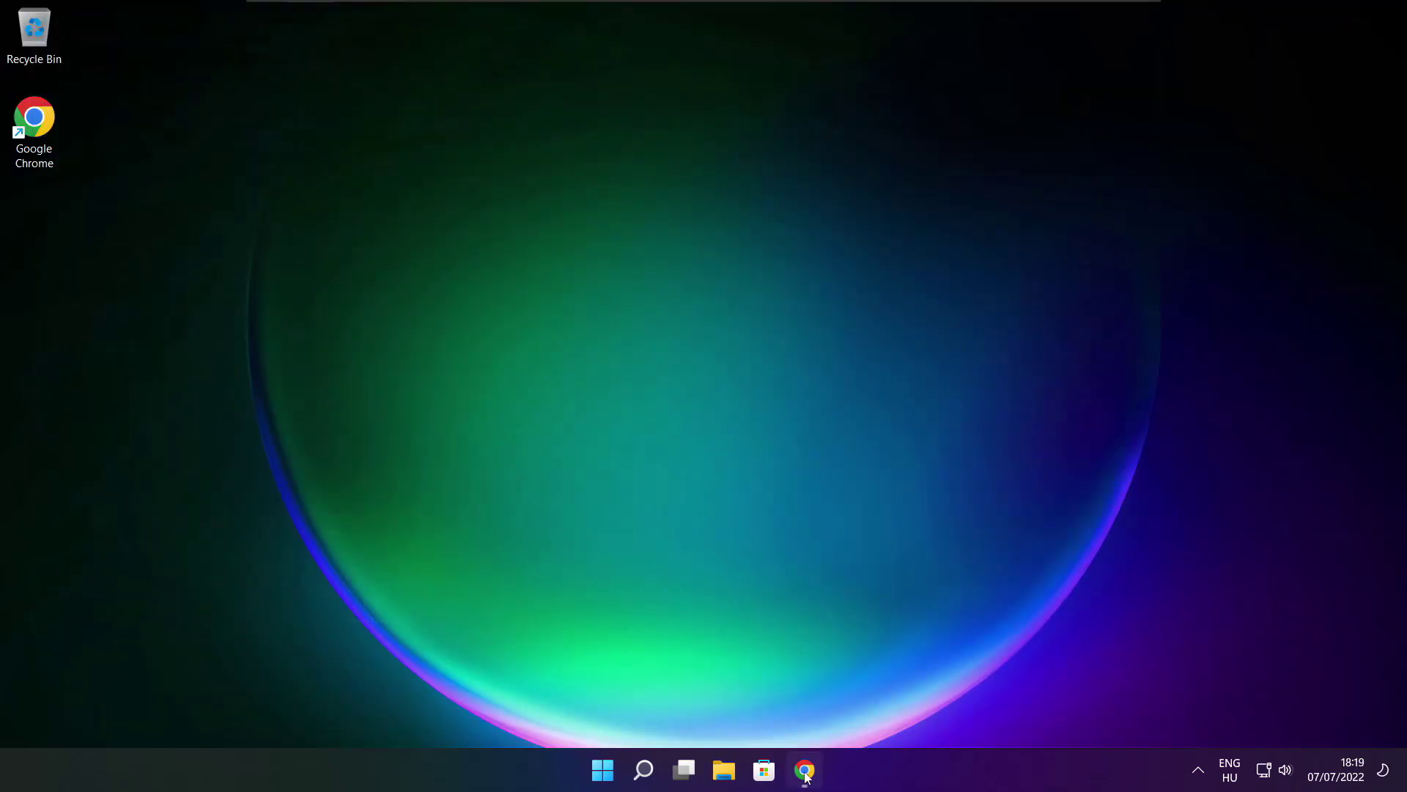
# Switch to Chrome and download the English DirectX End-User Runtime Web Installer from Microsoft's Download Center page
pyautogui.click(731, 682)
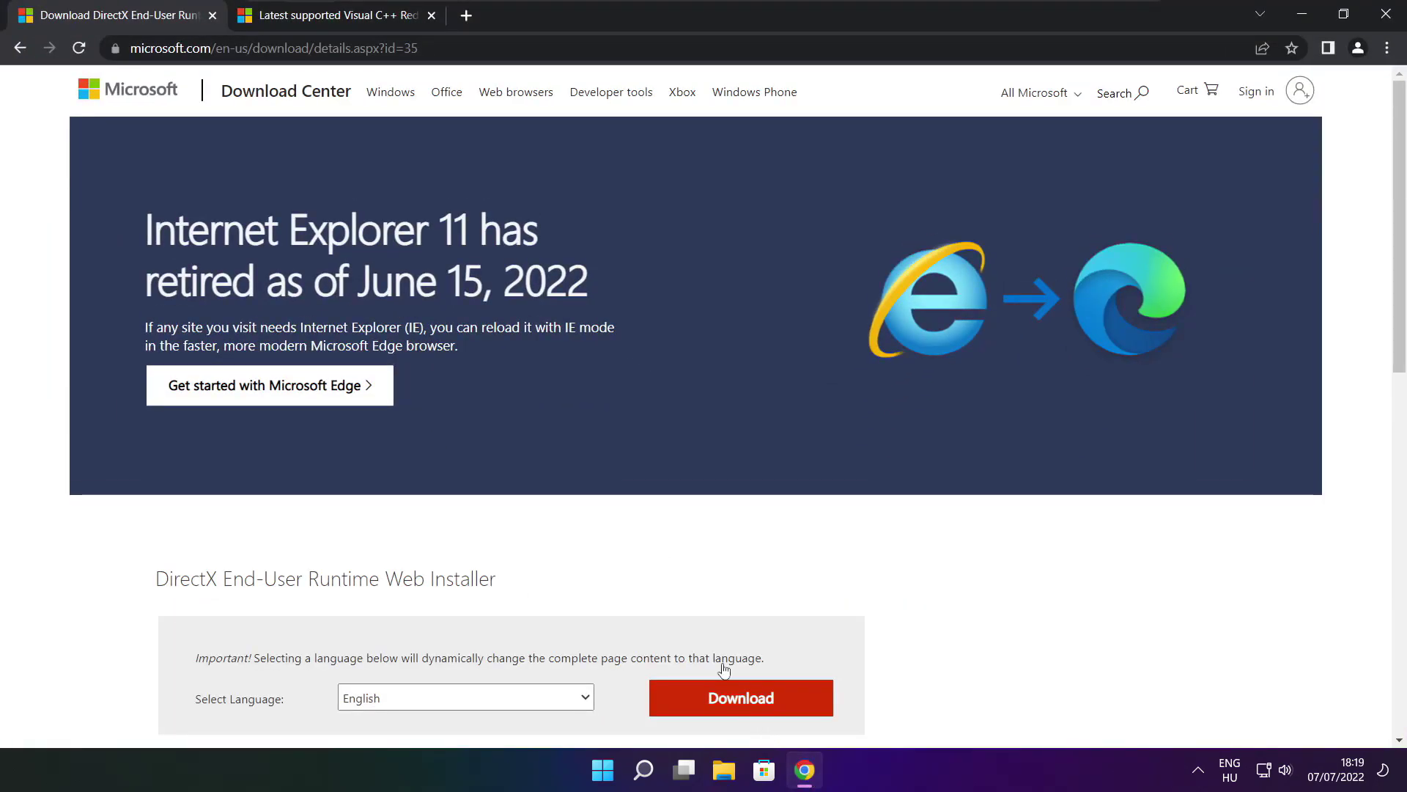
pyautogui.hotkey('ctrl', 'l')
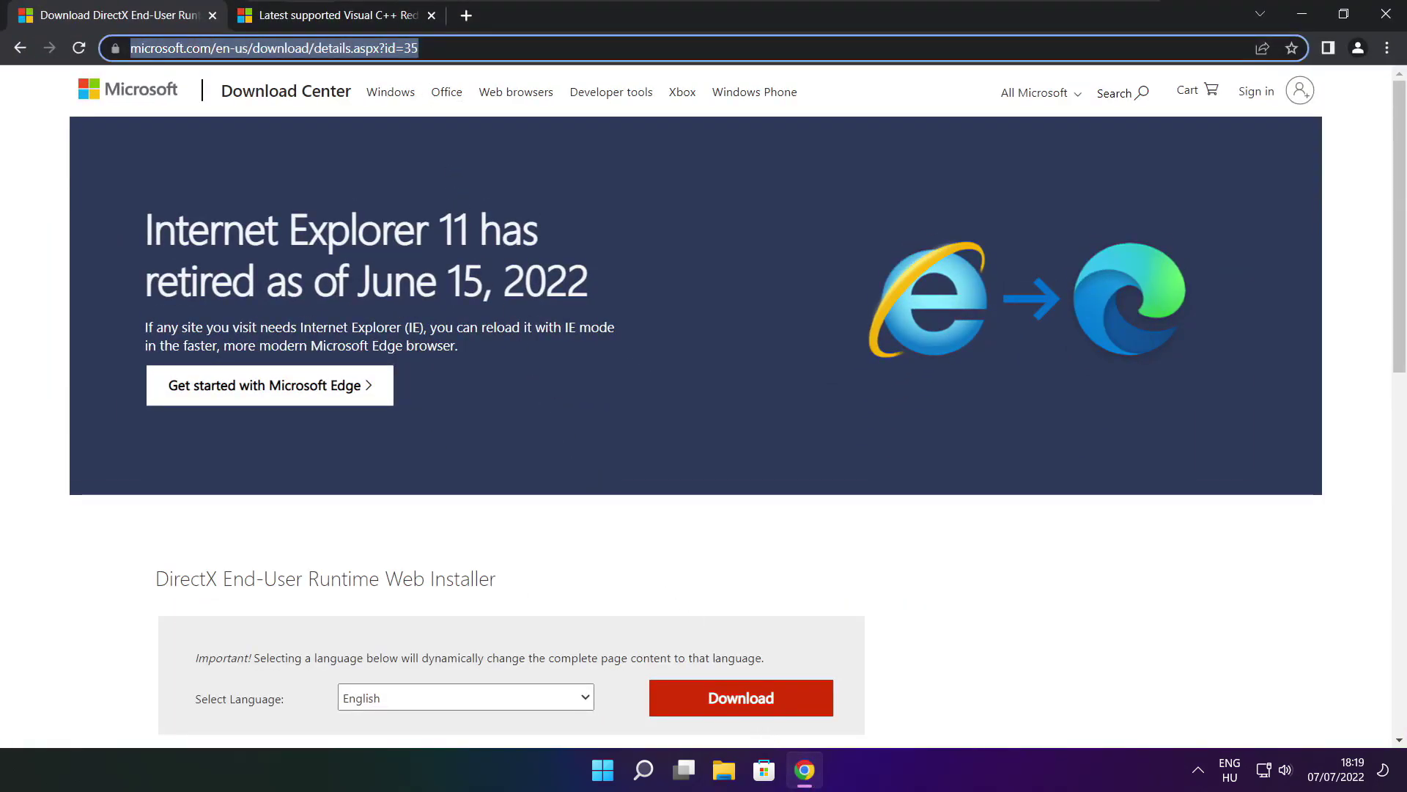
pyautogui.press('End')
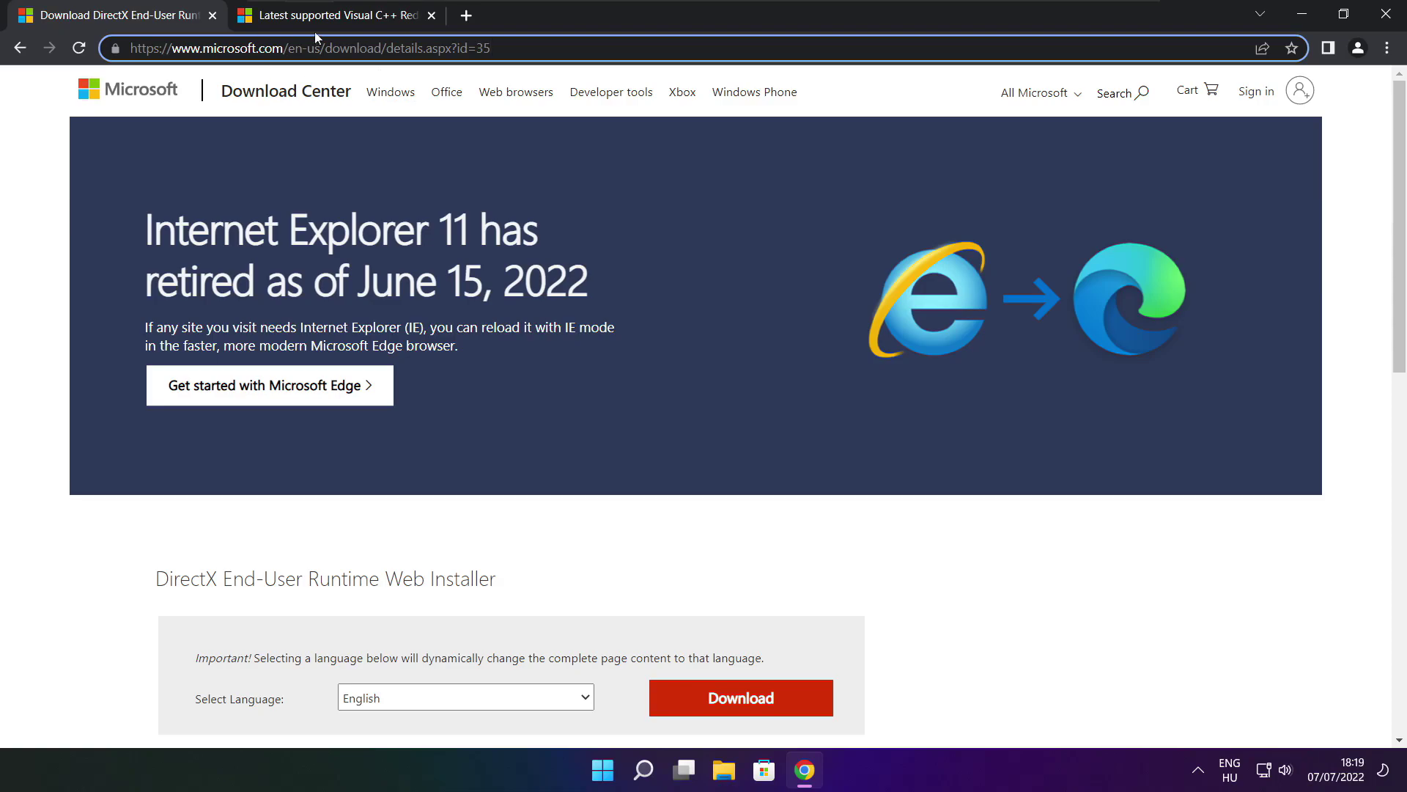
pyautogui.click(507, 533)
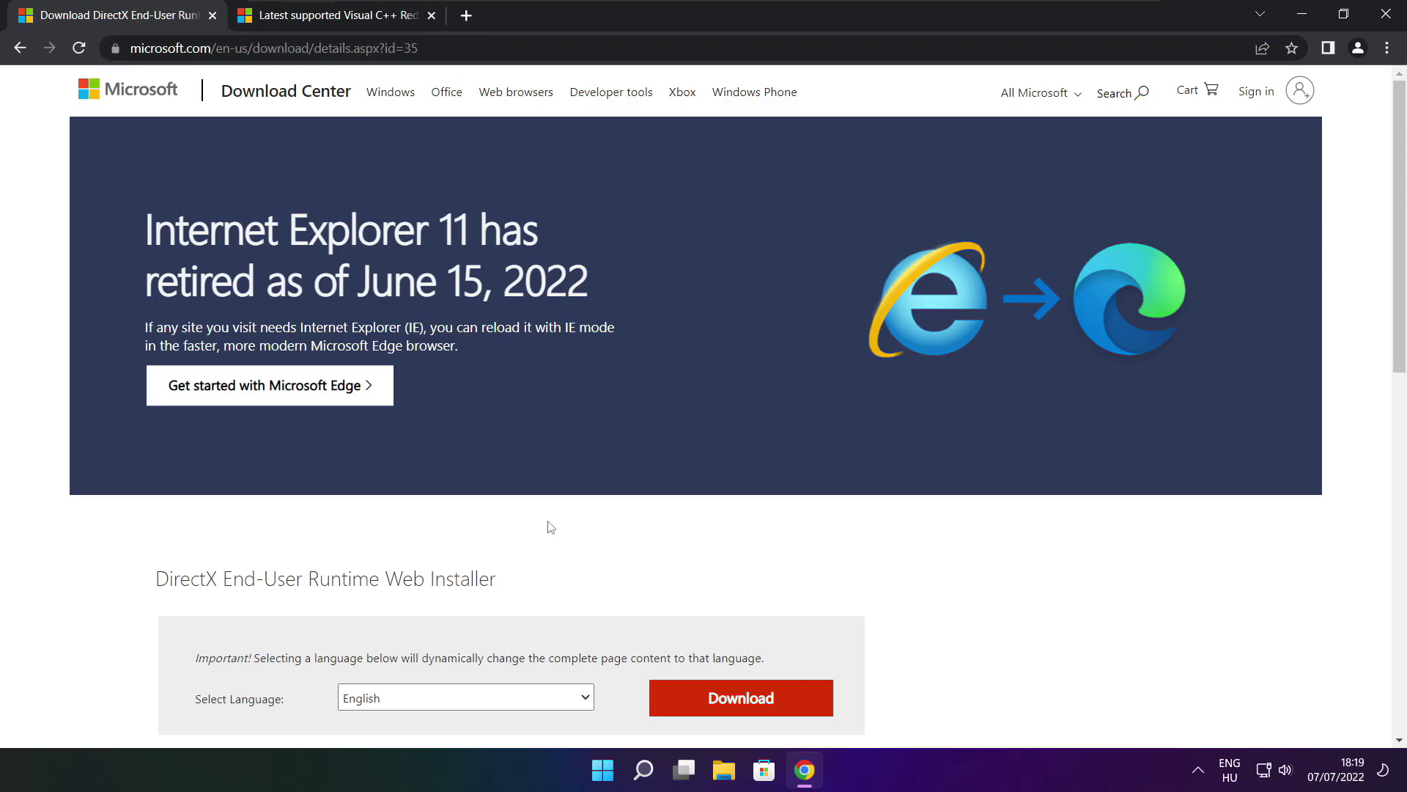
pyautogui.scroll(-4, 684, 344)
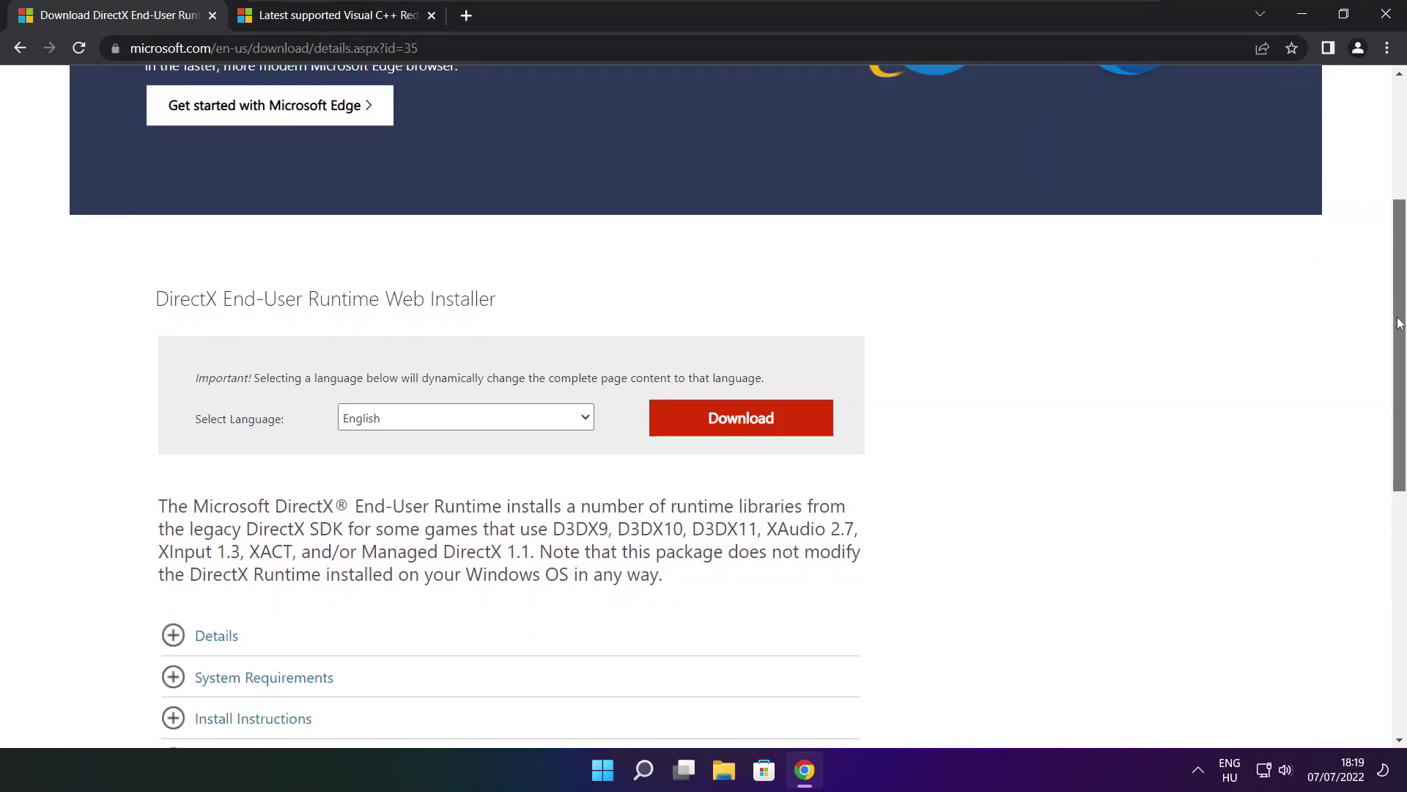
pyautogui.moveTo(520, 310); pyautogui.dragTo(600, 311)
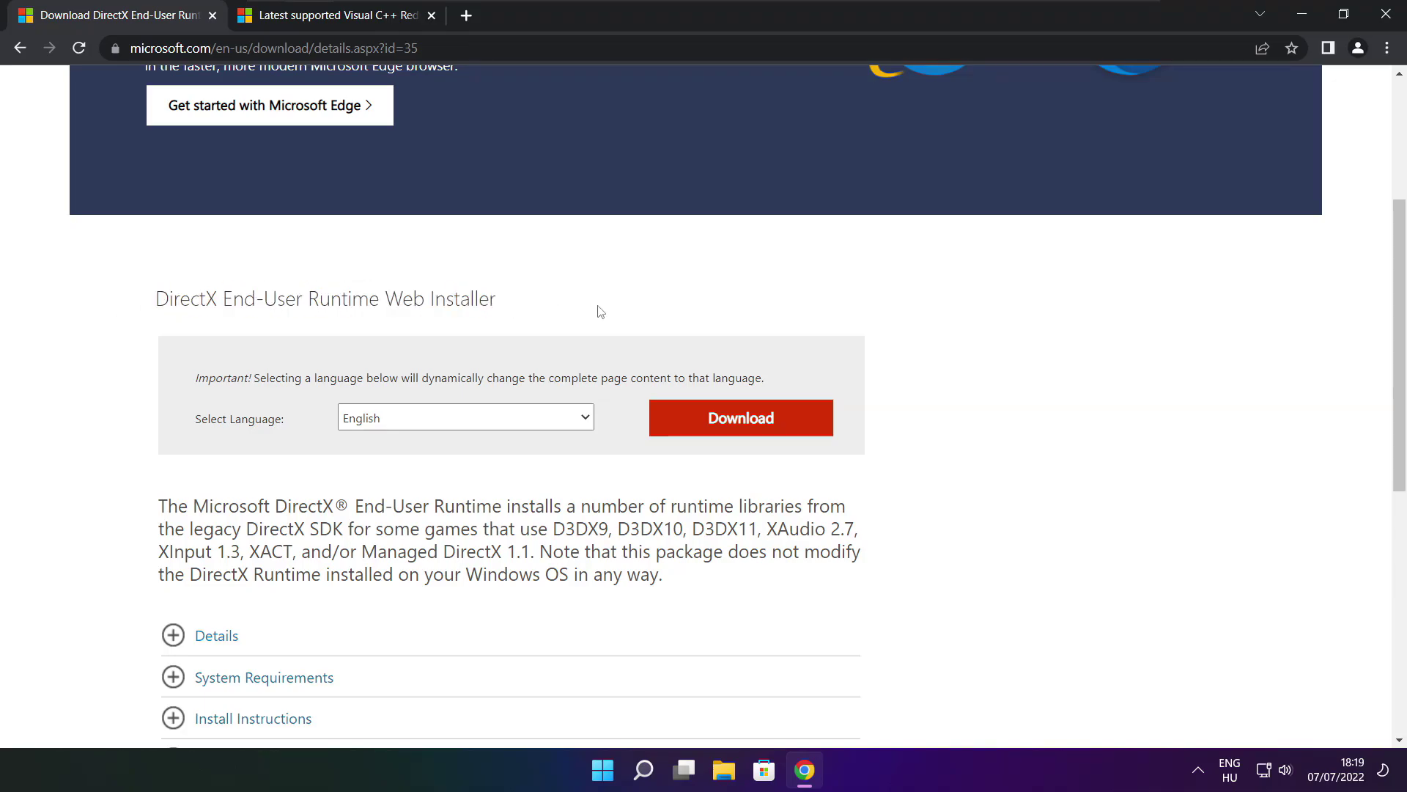
pyautogui.click(740, 422)
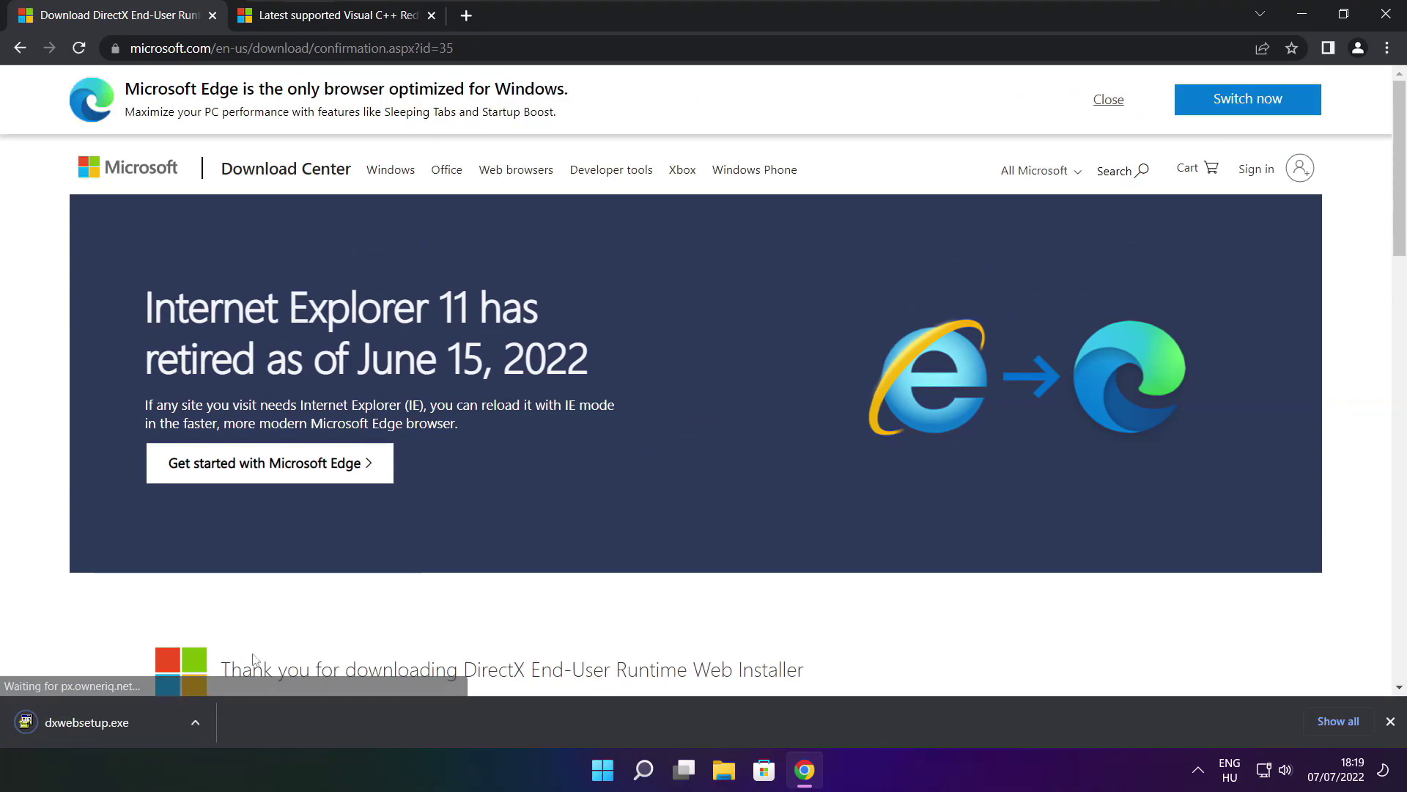
# Launch the downloaded dxwebsetup.exe, accept the DirectX license agreement and continue the setup
pyautogui.click(132, 723)
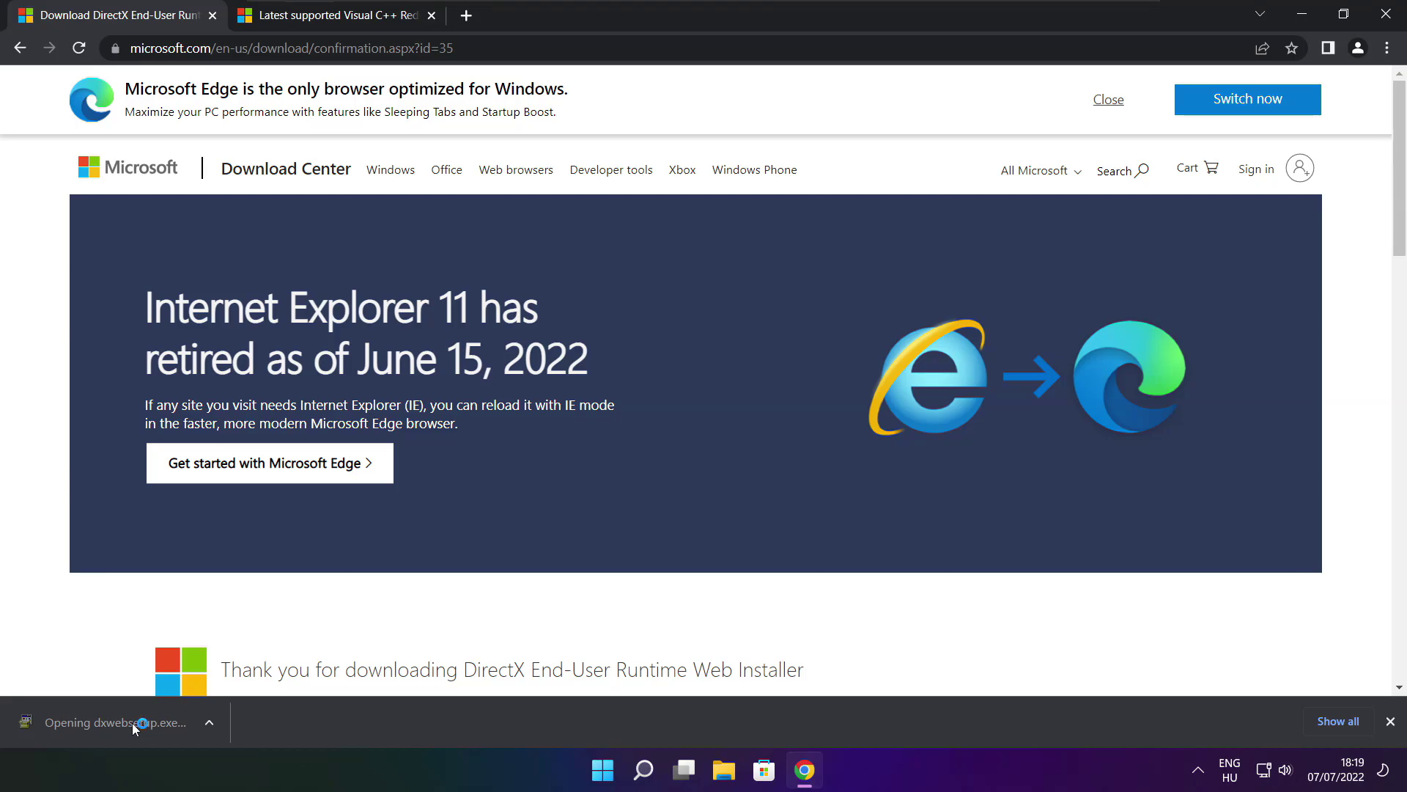
pyautogui.moveTo(297, 107); pyautogui.dragTo(672, 213)
pyautogui.moveTo(903, 350); pyautogui.dragTo(676, 477)
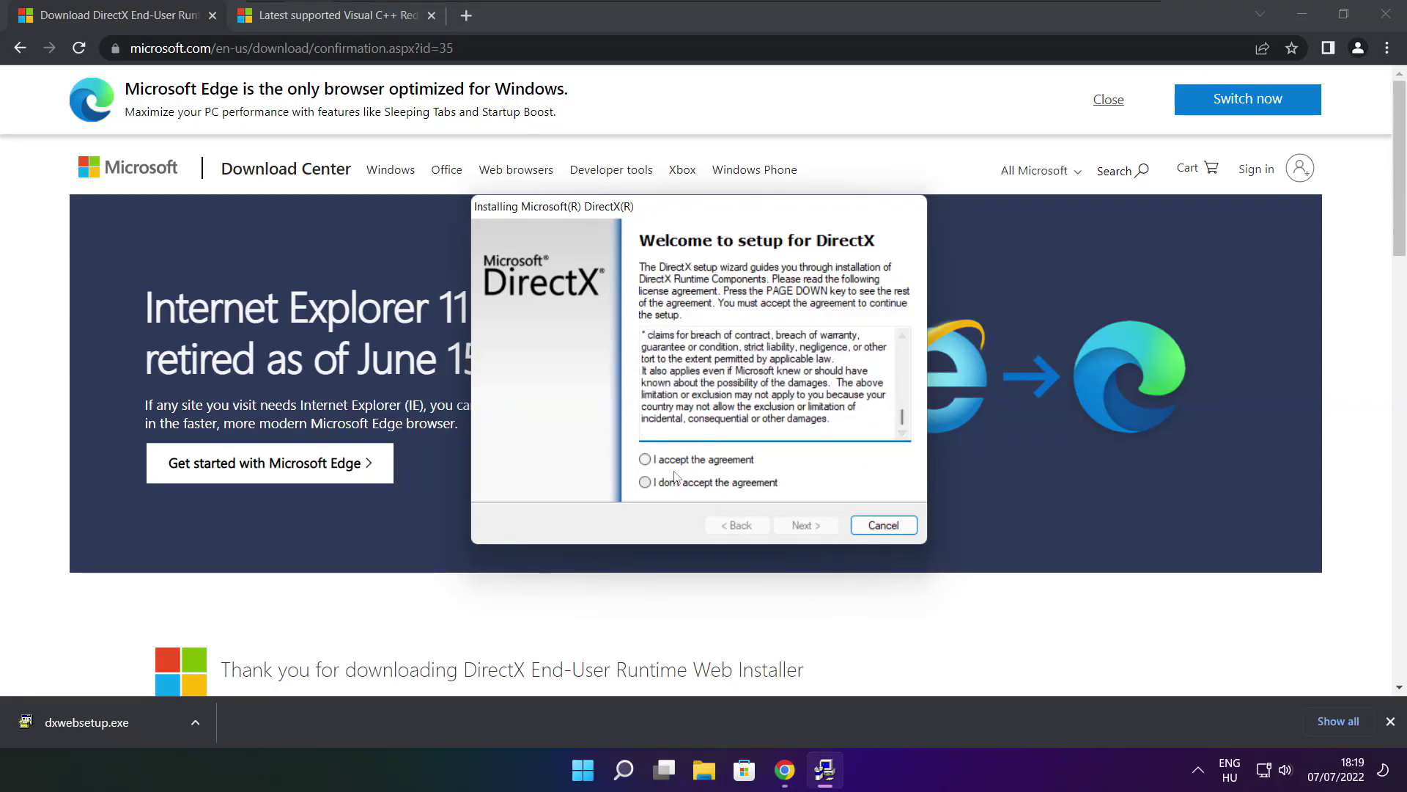
pyautogui.click(670, 460)
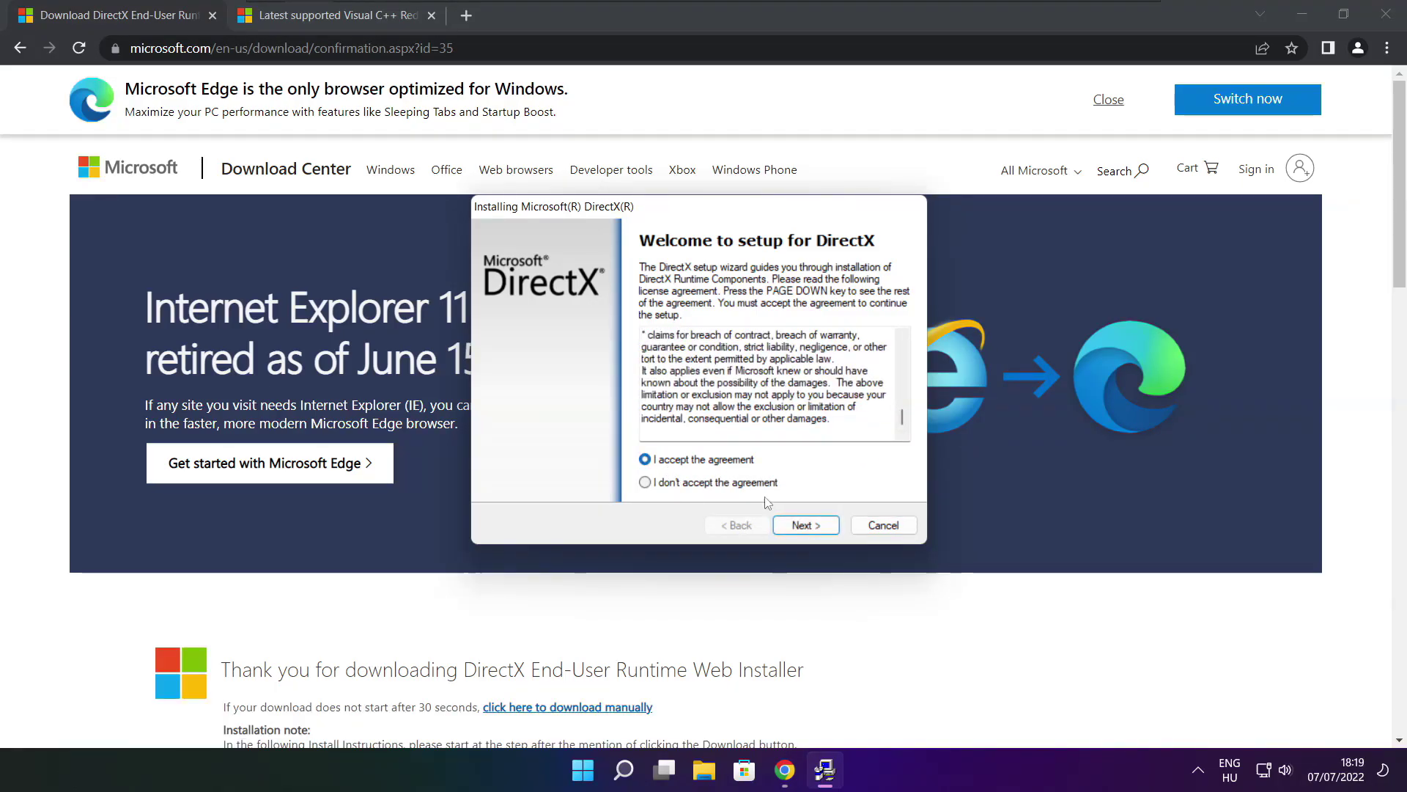
pyautogui.click(806, 524)
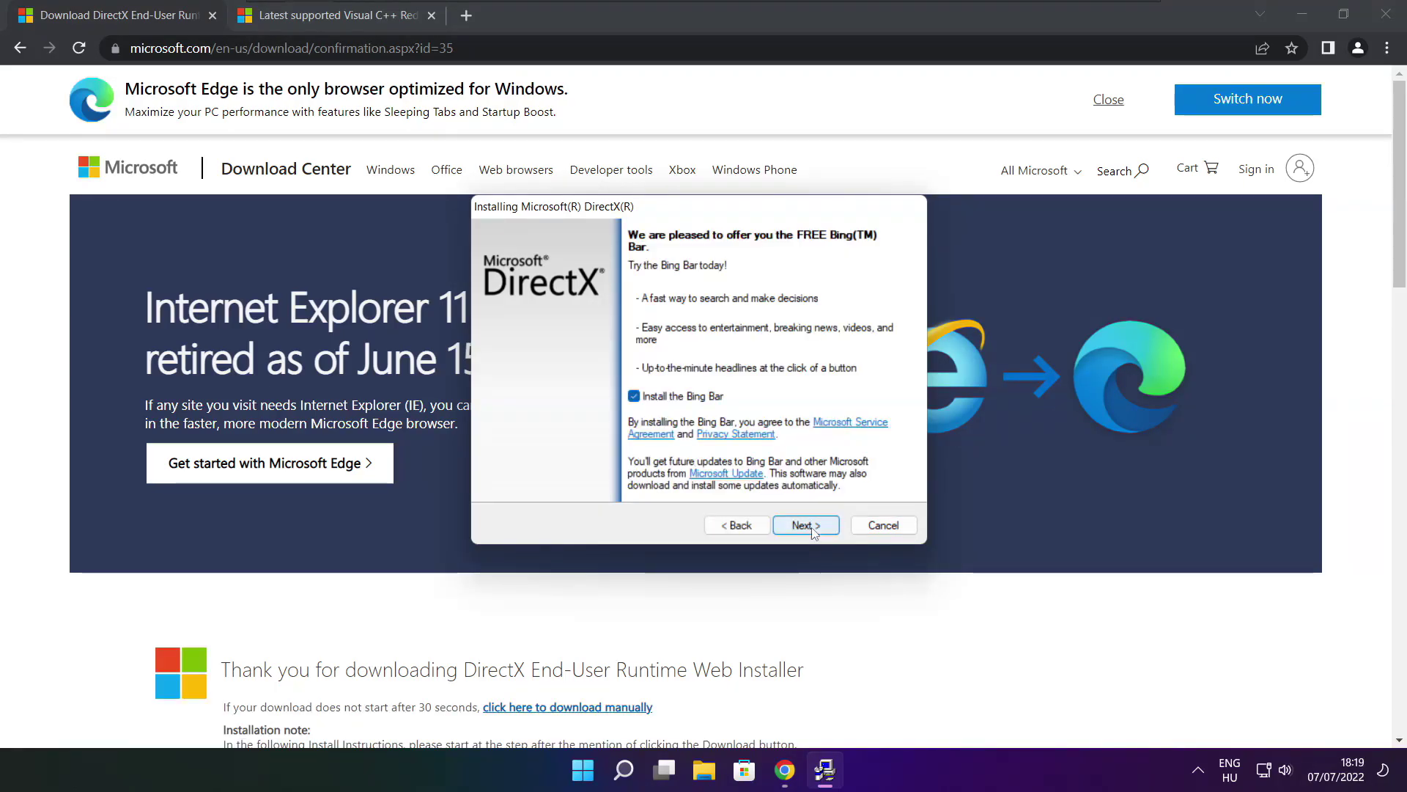
# Opt out of installing the Bing Bar, install the DirectX runtime components and finish the setup
pyautogui.click(634, 396)
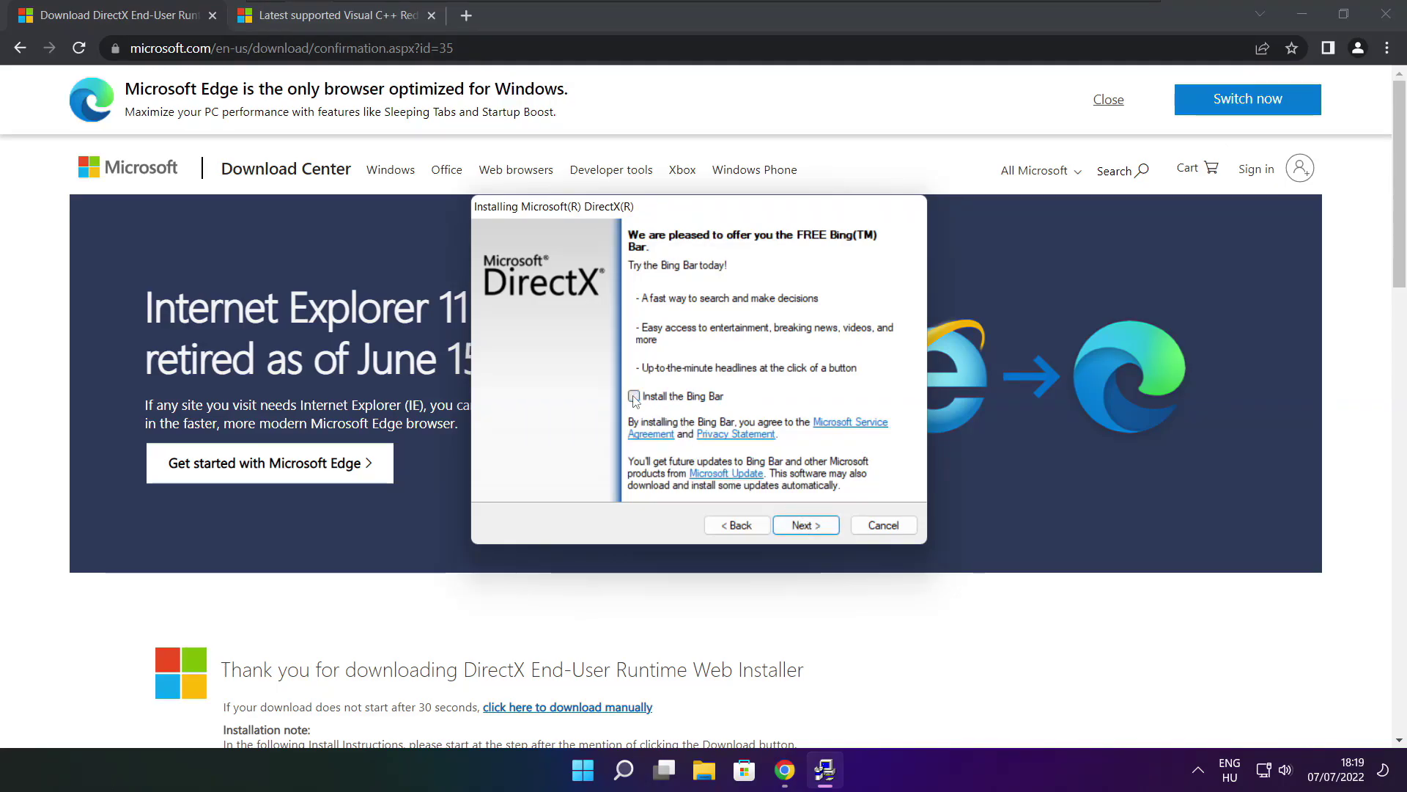
pyautogui.click(820, 532)
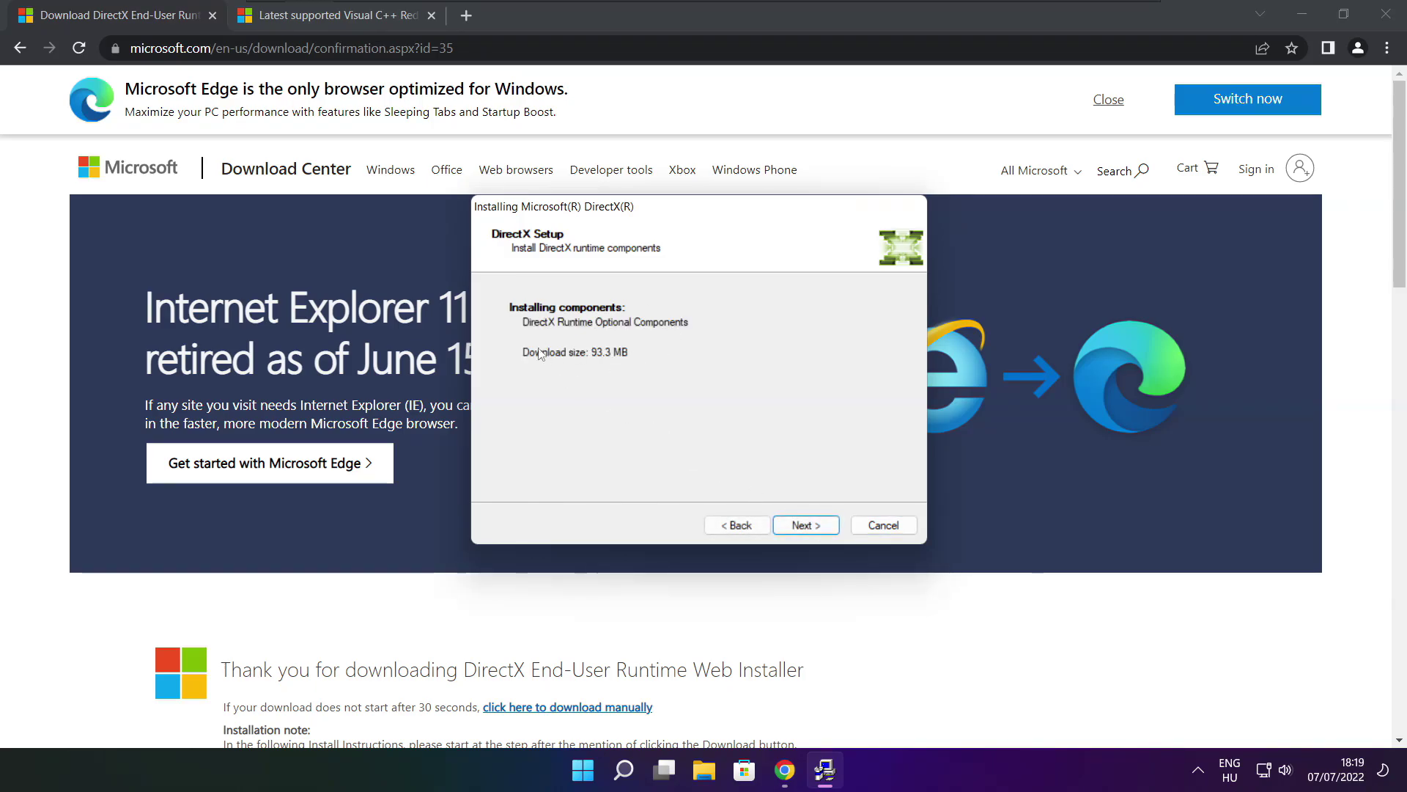
pyautogui.click(807, 528)
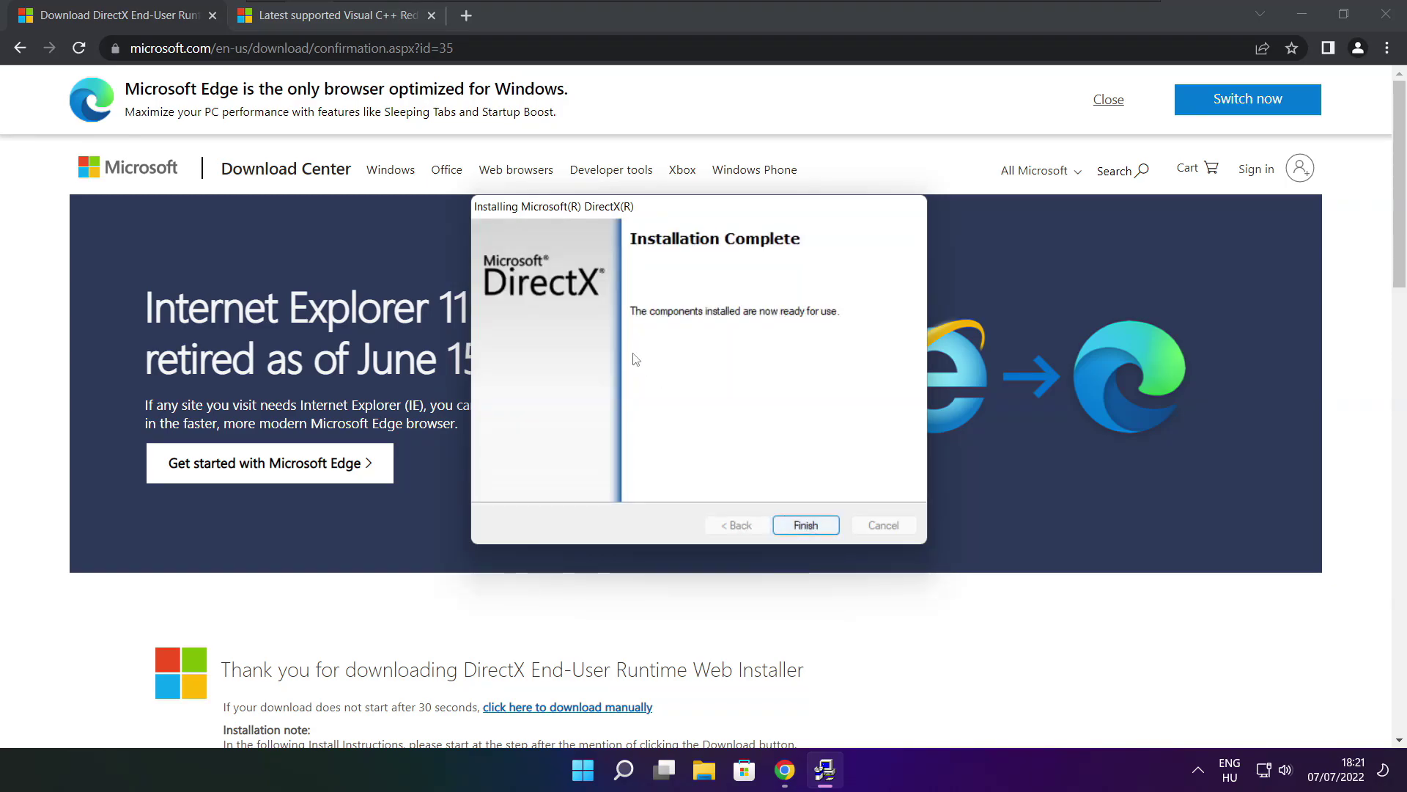
pyautogui.click(806, 527)
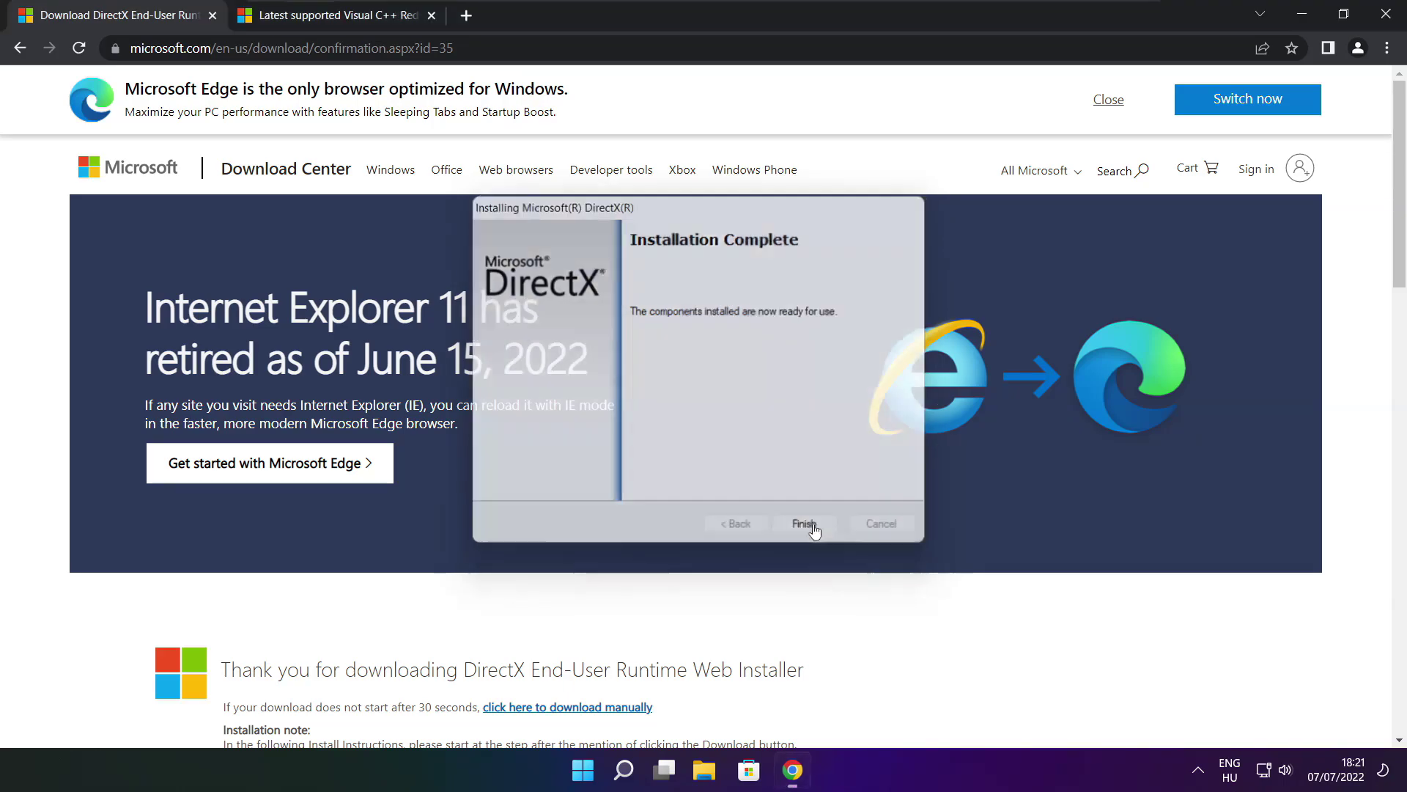
# Close the DirectX download page and locate the Visual Studio 2015, 2017, 2019, and 2022 download table in the Visual C++ Redistributable article
pyautogui.click(213, 16)
pyautogui.moveTo(605, 48)
pyautogui.mouseDown()
pyautogui.moveTo(130, 47)
pyautogui.moveTo(605, 48)
pyautogui.mouseUp()
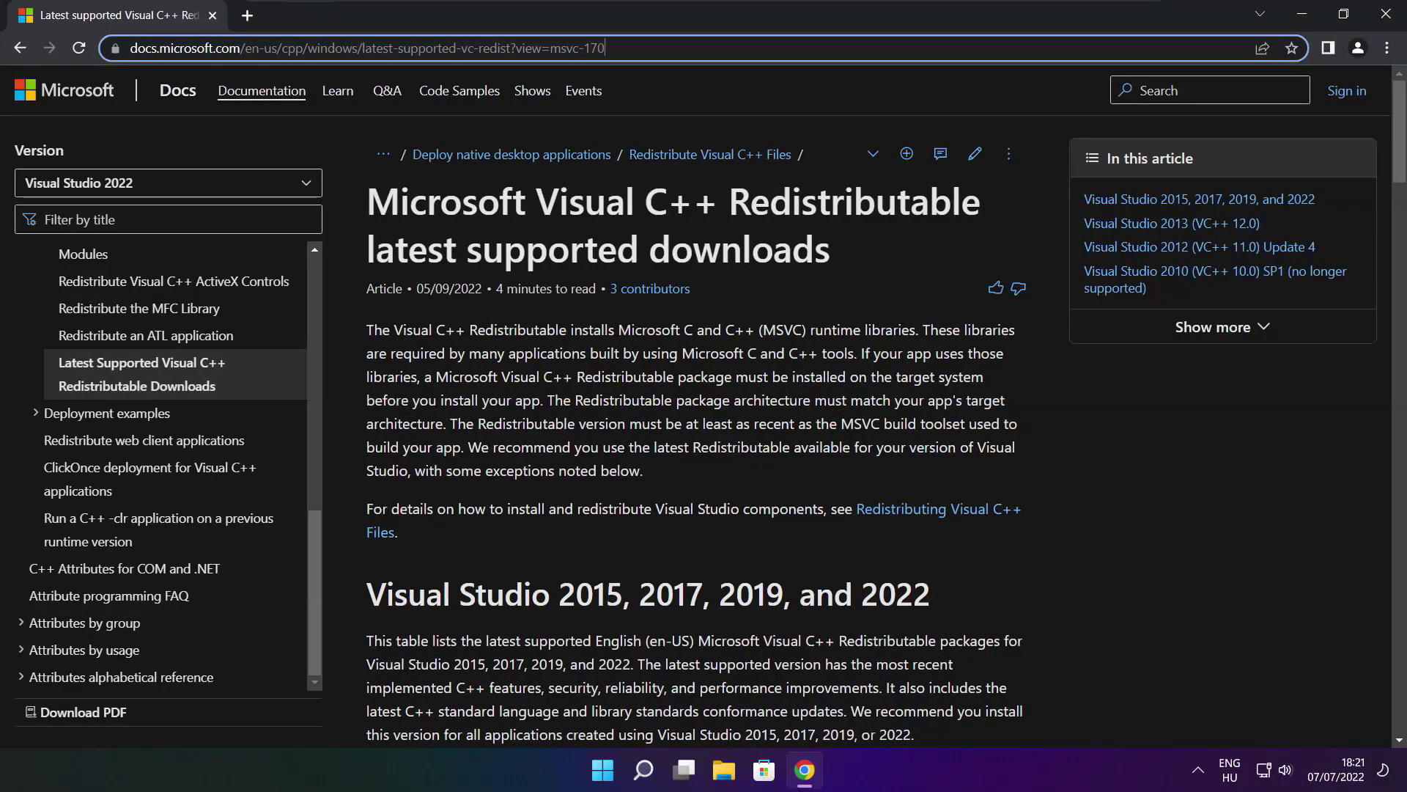
pyautogui.click(697, 89)
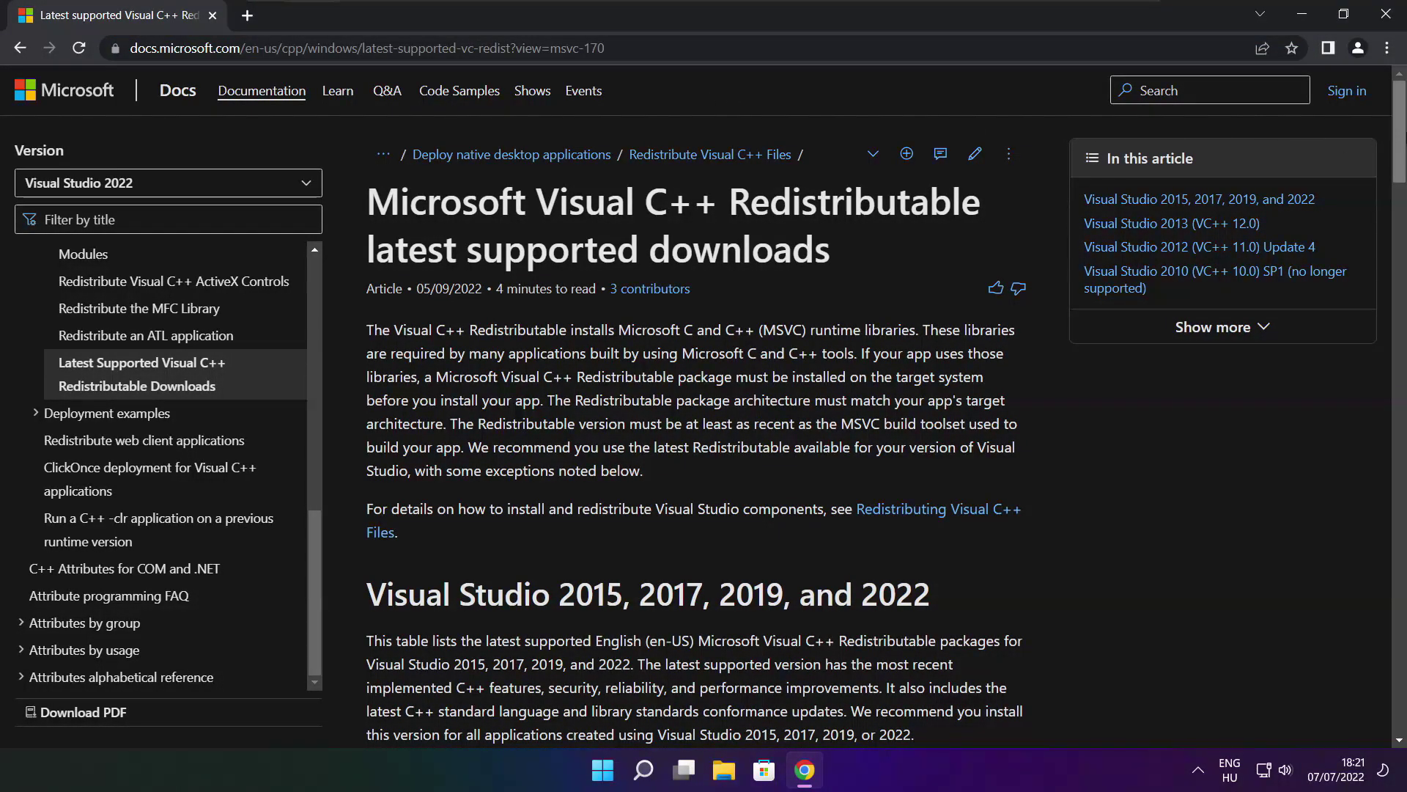
pyautogui.moveTo(1396, 138); pyautogui.dragTo(1392, 218)
pyautogui.scroll(1, 805, 309)
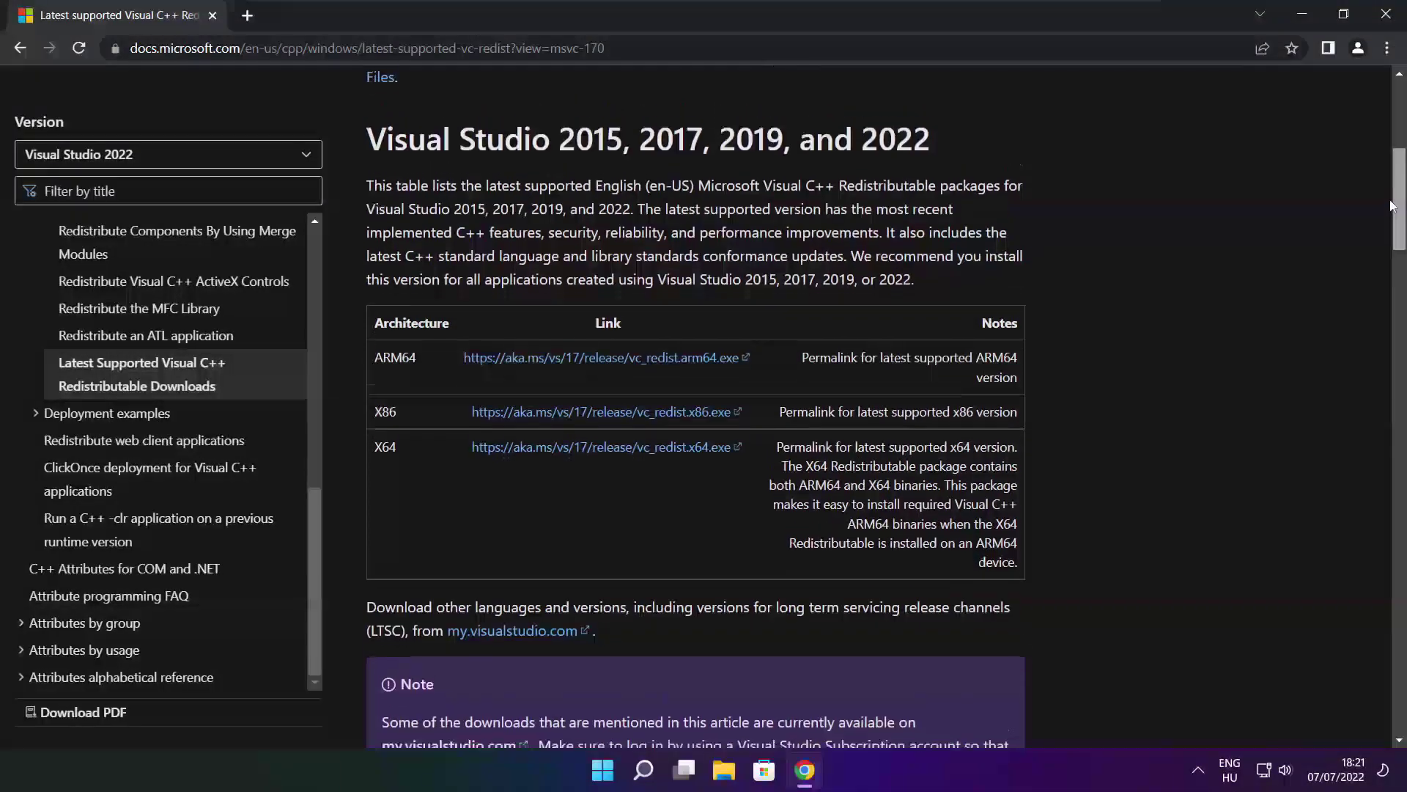
pyautogui.moveTo(371, 359); pyautogui.dragTo(945, 494)
pyautogui.click(947, 505)
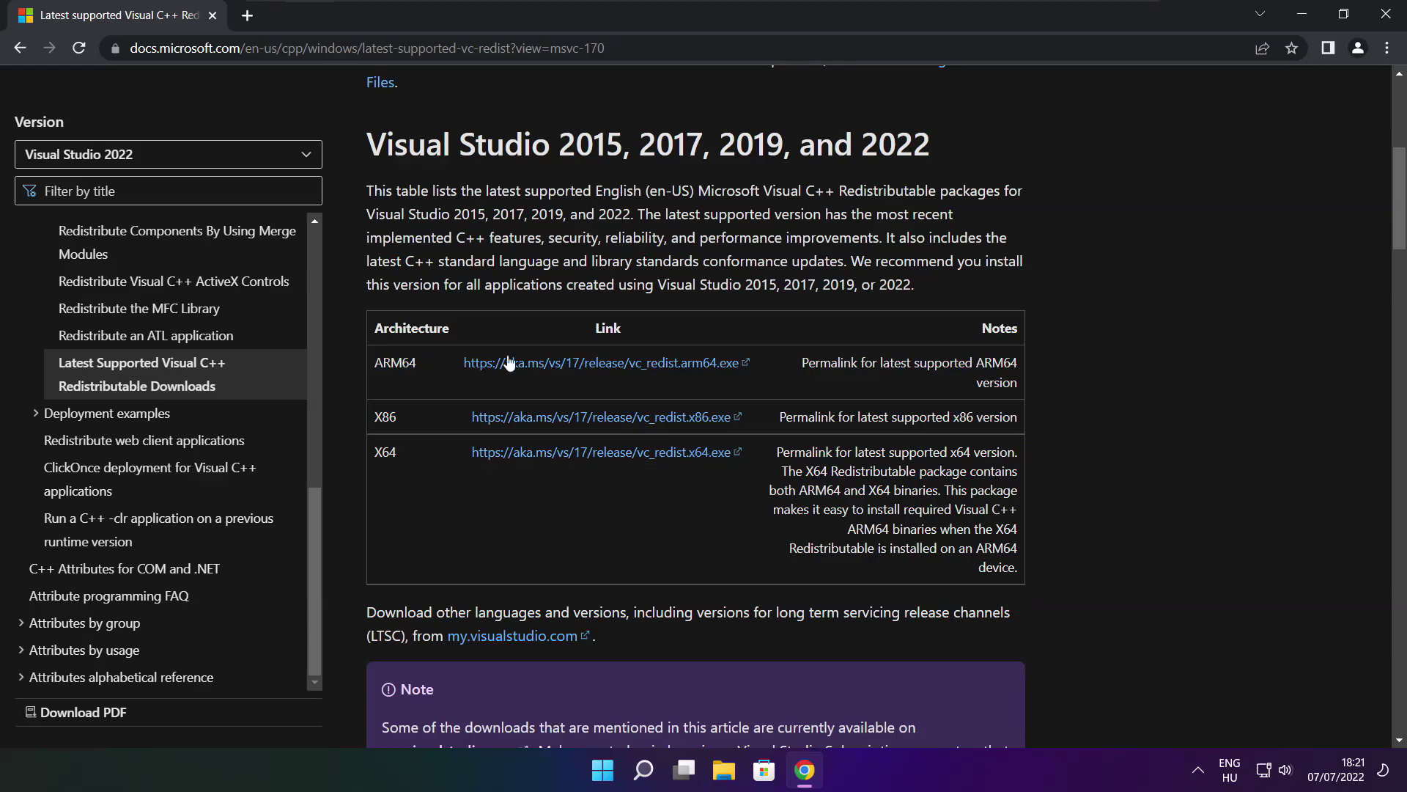
# Download the ARM64, X86 and X64 Visual C++ Redistributable installers from the Visual Studio 2015, 2017, 2019, and 2022 table
pyautogui.click(584, 366)
pyautogui.click(581, 422)
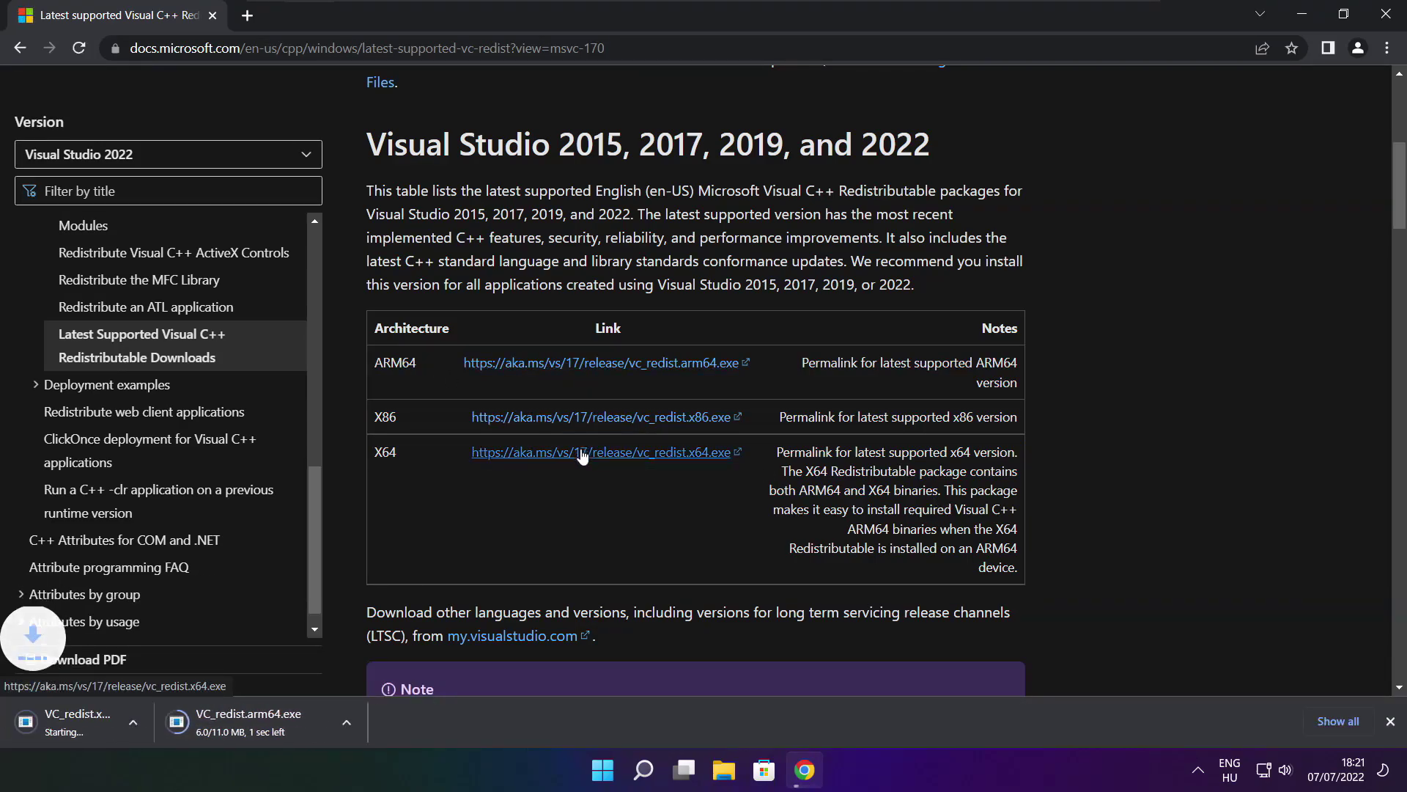
pyautogui.click(581, 453)
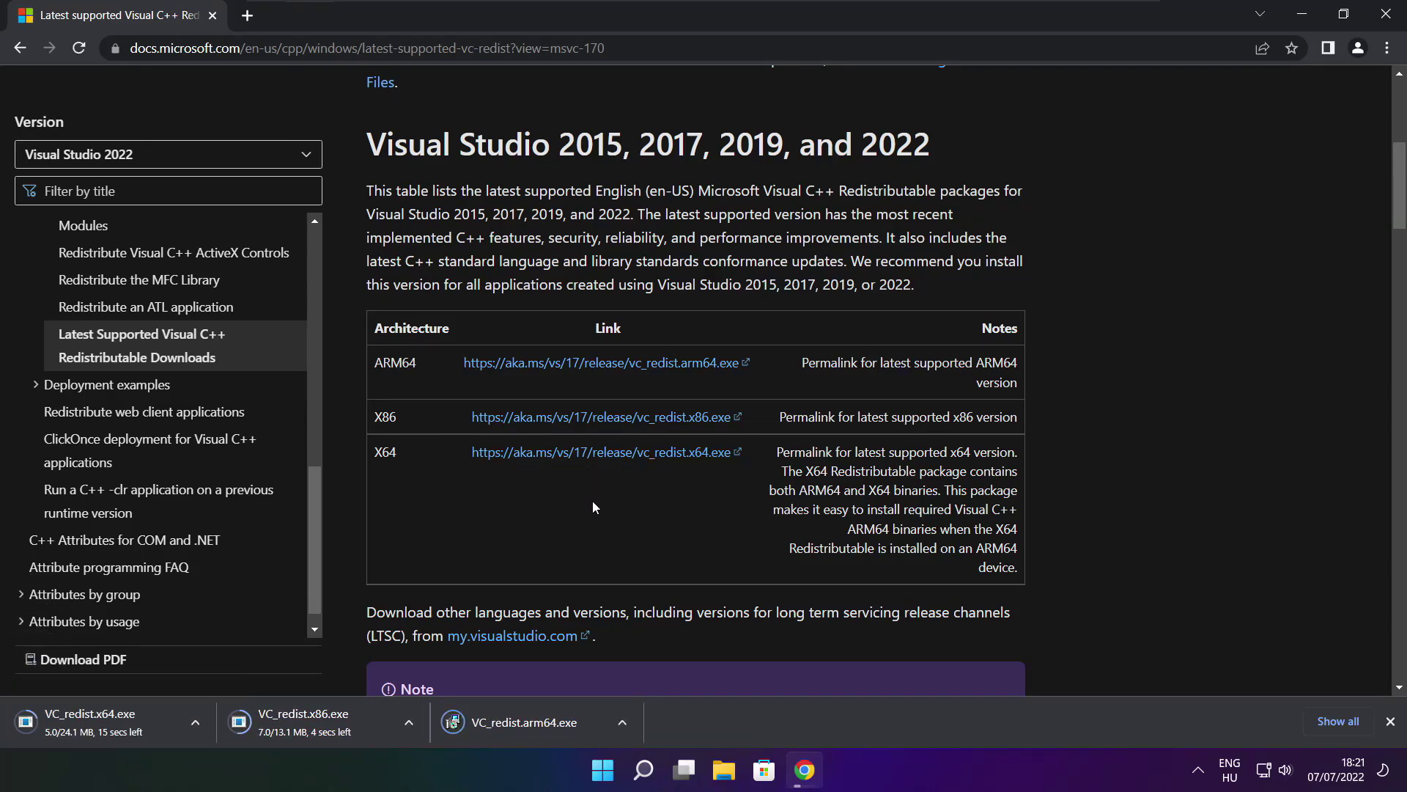
# Launch the downloaded VC_redist.arm64.exe installer
pyautogui.click(535, 725)
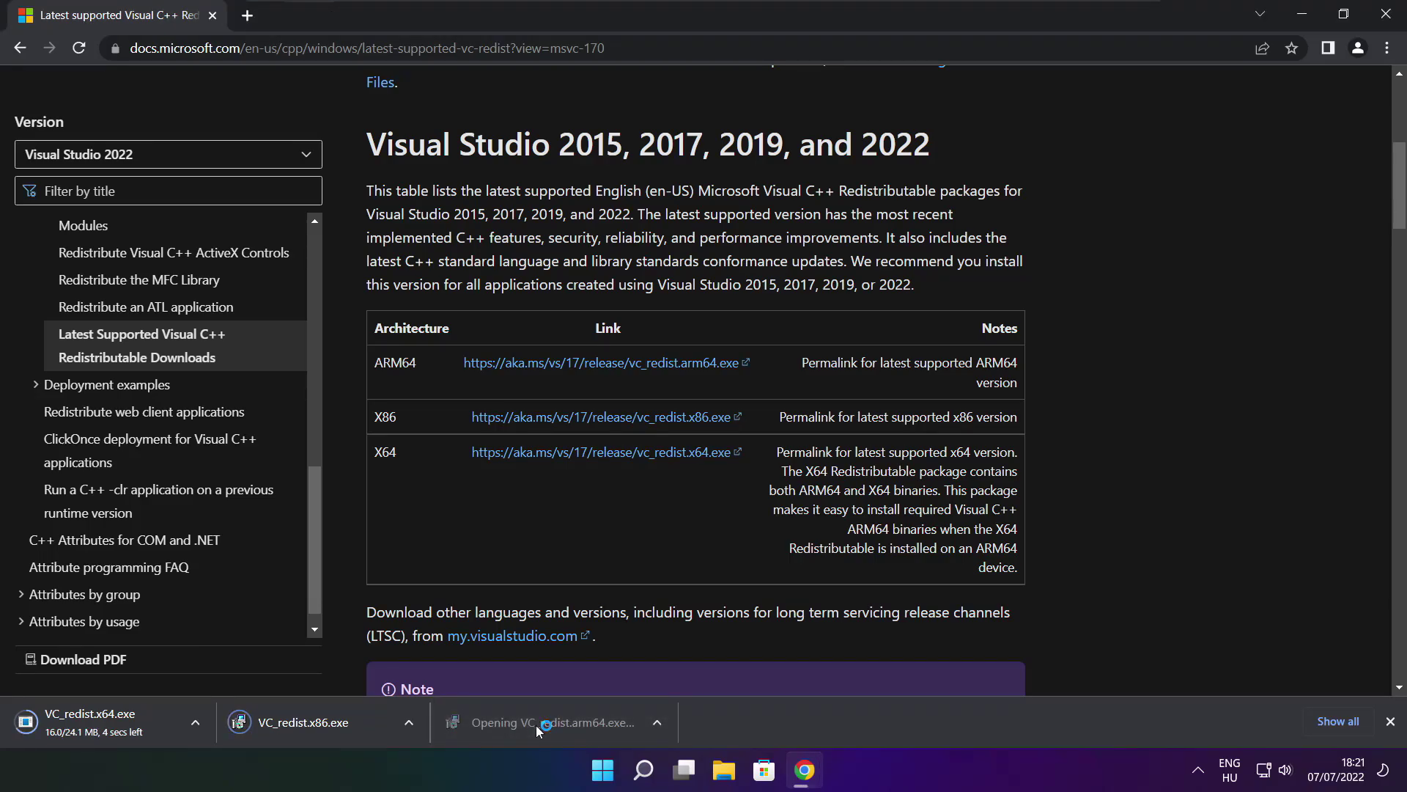